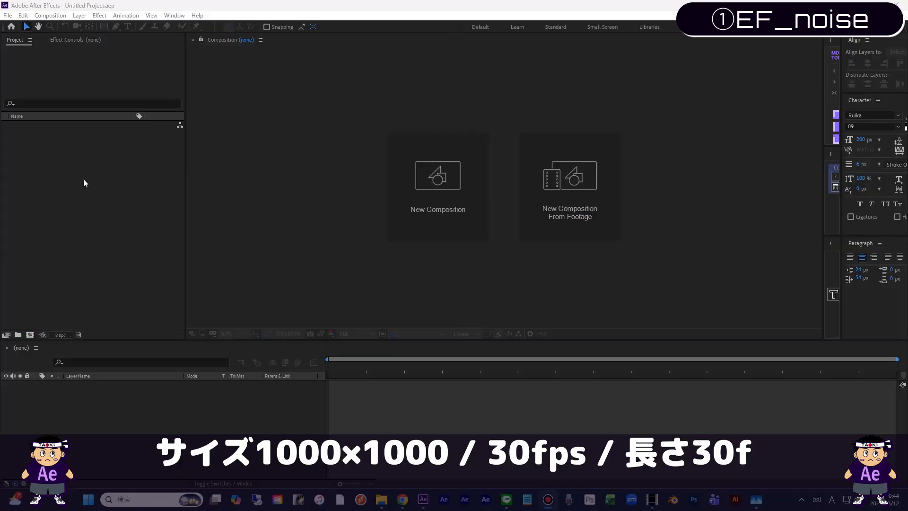
Step: Create a 1000 × 1000 px, 30 fps, four-second composition named EF_noise_00 and add a solid layer named noise
{"action": "key", "text": "ctrl+n"}
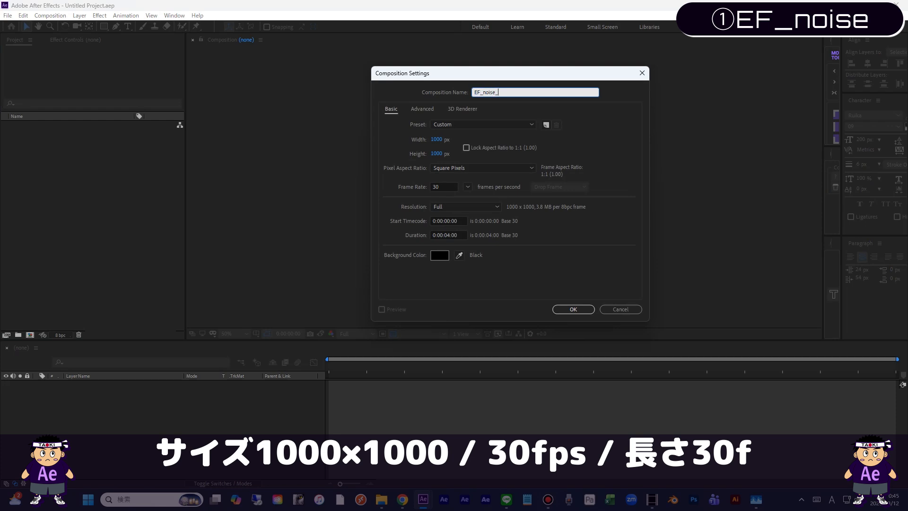
{"action": "key", "text": "Return"}
{"action": "key", "text": "ctrl+y"}
{"action": "type", "text": "noise"}
{"action": "key", "text": "Return"}
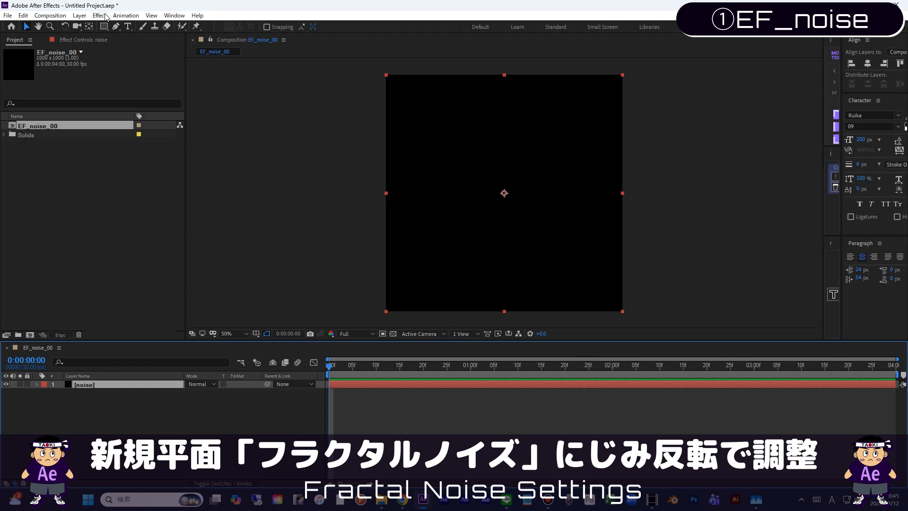
Step: Apply the Fractal Noise effect to the noise solid and set its fractal type to Smeary
{"action": "left_click", "coordinate": [100, 15]}
{"action": "mouse_move", "coordinate": [142, 270]}
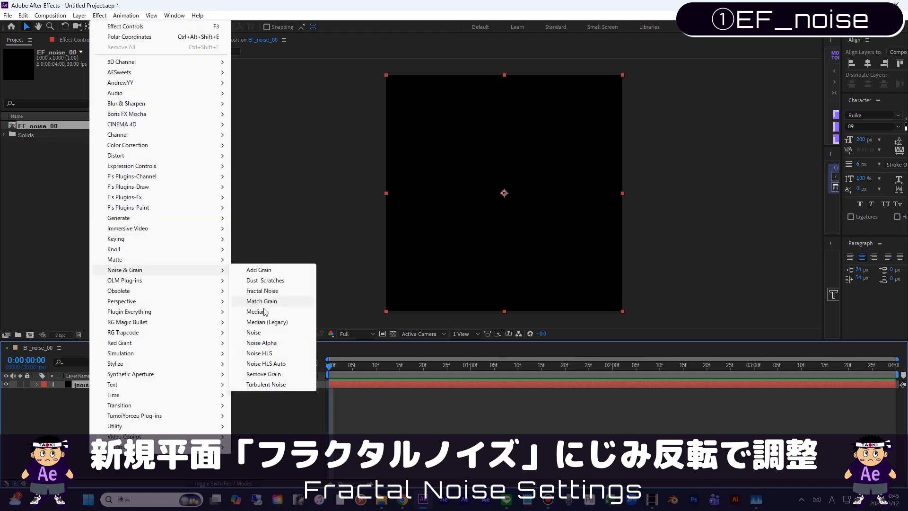
{"action": "left_click", "coordinate": [262, 291]}
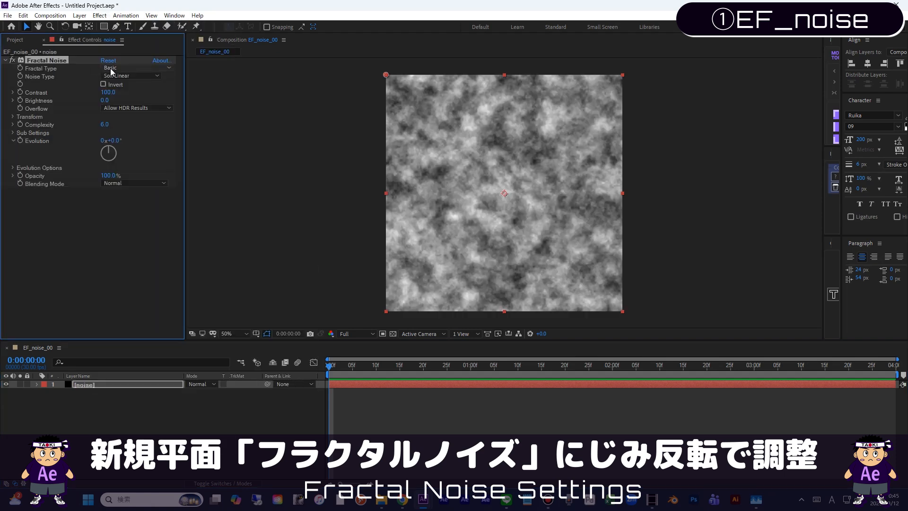
{"action": "left_click", "coordinate": [110, 69]}
{"action": "left_click", "coordinate": [119, 175]}
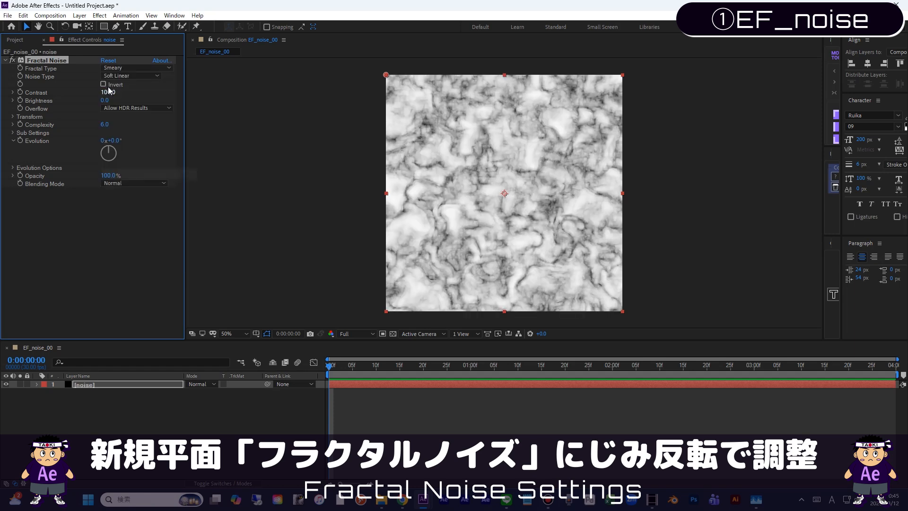
Step: Invert the fractal noise and set its contrast to 180 and brightness to -50
{"action": "left_click", "coordinate": [103, 85]}
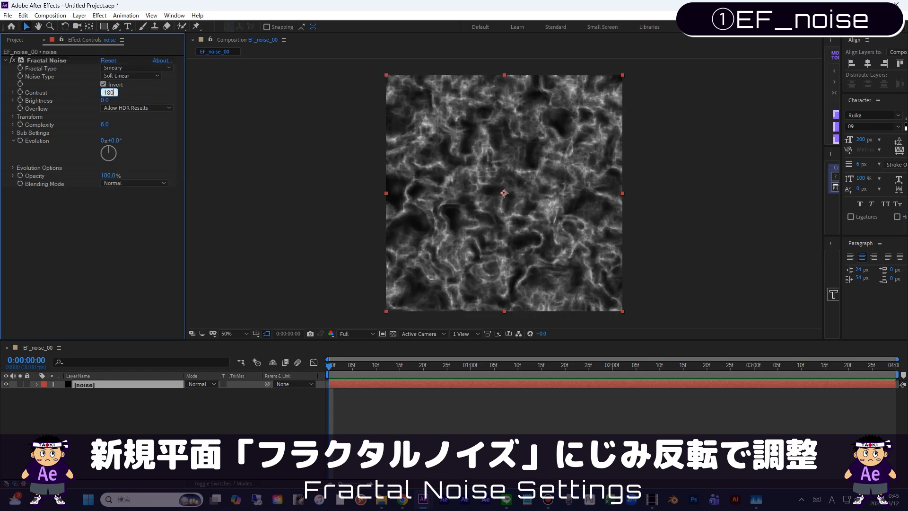
{"action": "key", "text": "Tab"}
{"action": "type", "text": "-"}
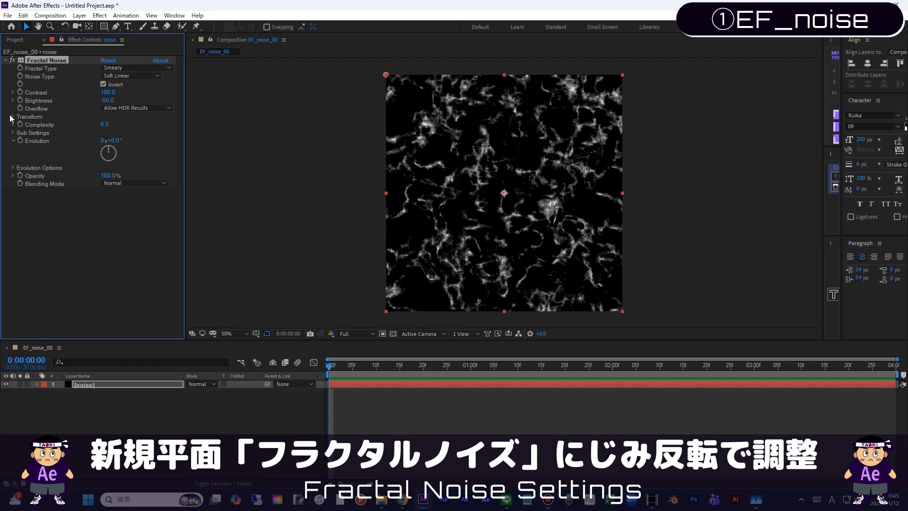
Step: Turn off uniform scaling for the fractal noise and set scale width to 60 and scale height to 300
{"action": "left_click", "coordinate": [12, 117]}
{"action": "left_click", "coordinate": [107, 133]}
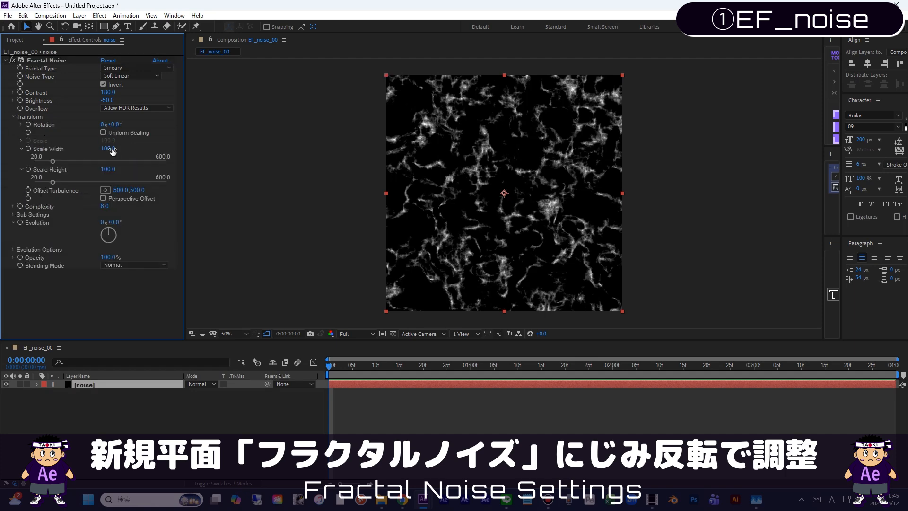
{"action": "type", "text": "60"}
{"action": "key", "text": "Tab"}
{"action": "type", "text": "300"}
{"action": "key", "text": "Return"}
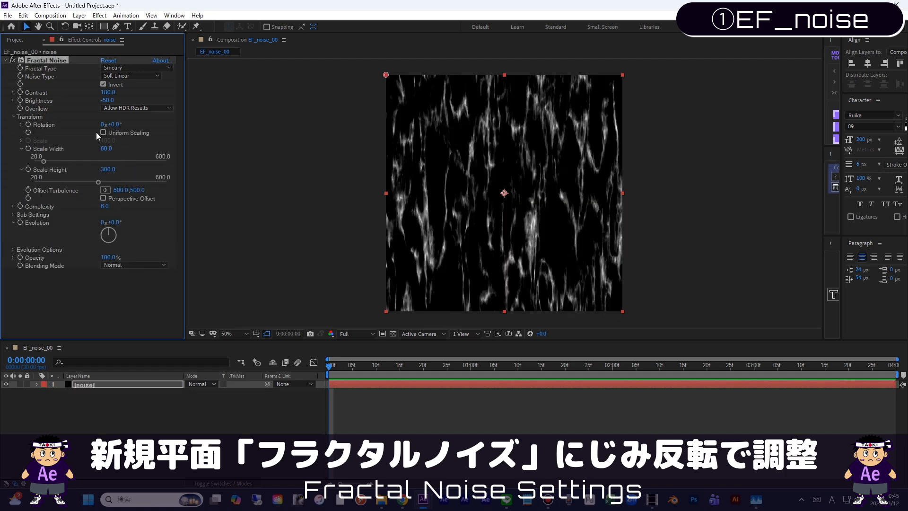
Step: Set the fractal noise complexity to 2, with sub influence at 80% and sub scaling at 70
{"action": "left_click", "coordinate": [105, 206]}
{"action": "type", "text": "2"}
{"action": "key", "text": "Return"}
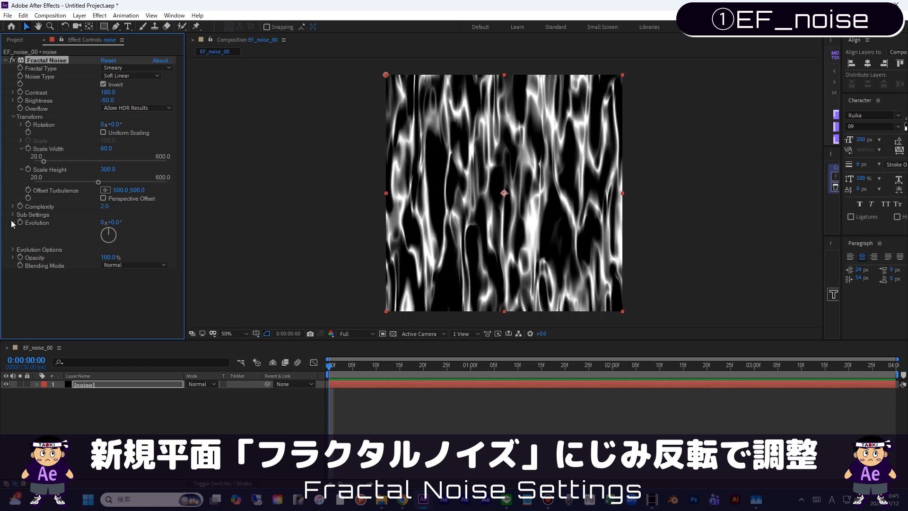
{"action": "left_click", "coordinate": [12, 214]}
{"action": "left_click", "coordinate": [108, 221]}
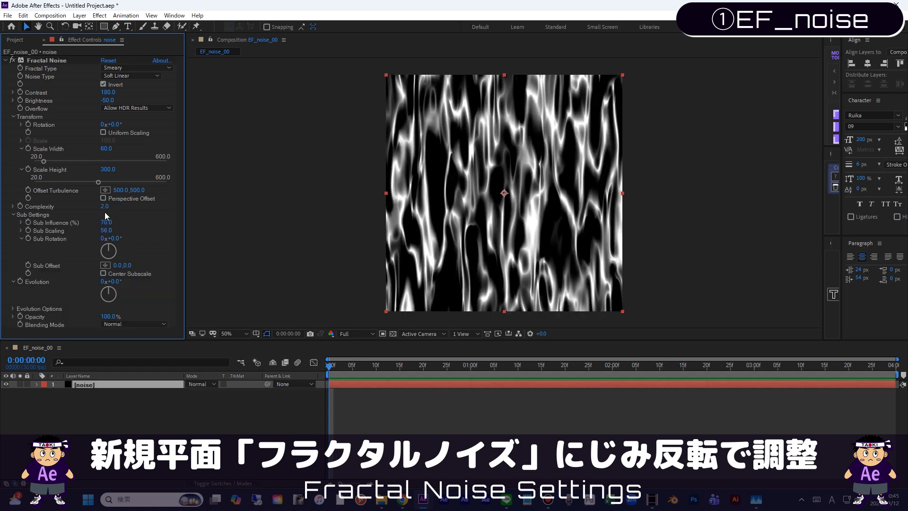
{"action": "type", "text": "80"}
{"action": "key", "text": "Tab"}
{"action": "type", "text": "70"}
{"action": "key", "text": "Return"}
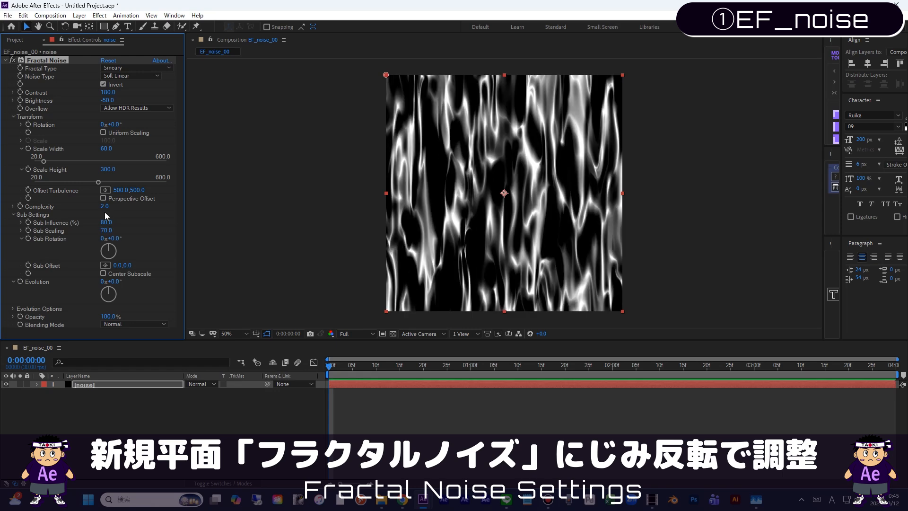
Step: Enable Cycle Evolution, add the expression time*90 to the fractal noise Evolution, and preview the animation
{"action": "left_click", "coordinate": [13, 309]}
{"action": "left_click", "coordinate": [104, 316]}
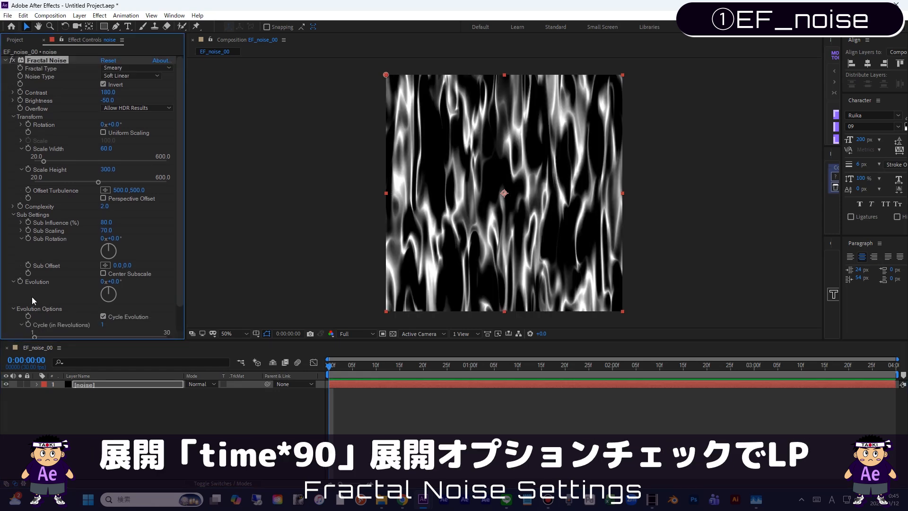
{"action": "left_click", "coordinate": [23, 281], "text": "alt"}
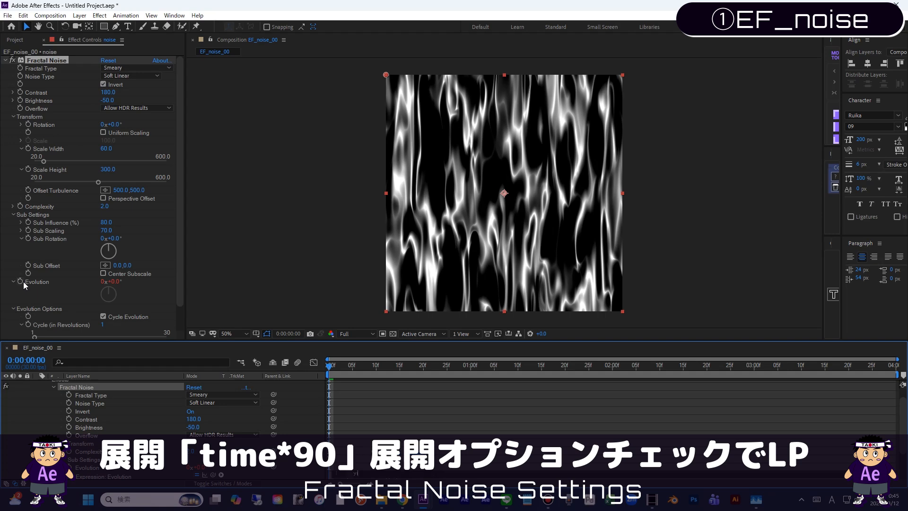
{"action": "type", "text": "time*90"}
{"action": "key", "text": "KP_Enter"}
{"action": "key", "text": "space"}
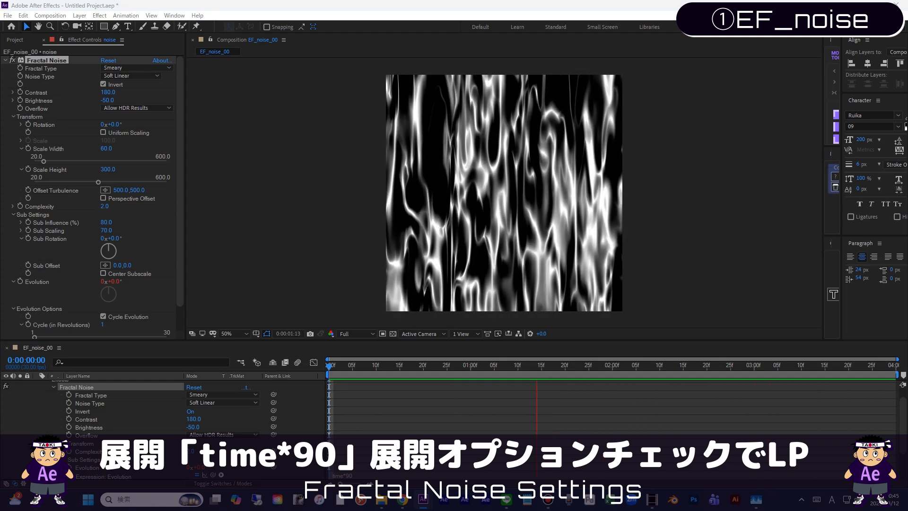
{"action": "scroll", "coordinate": [47, 428], "scroll_direction": "up", "scroll_amount": 2}
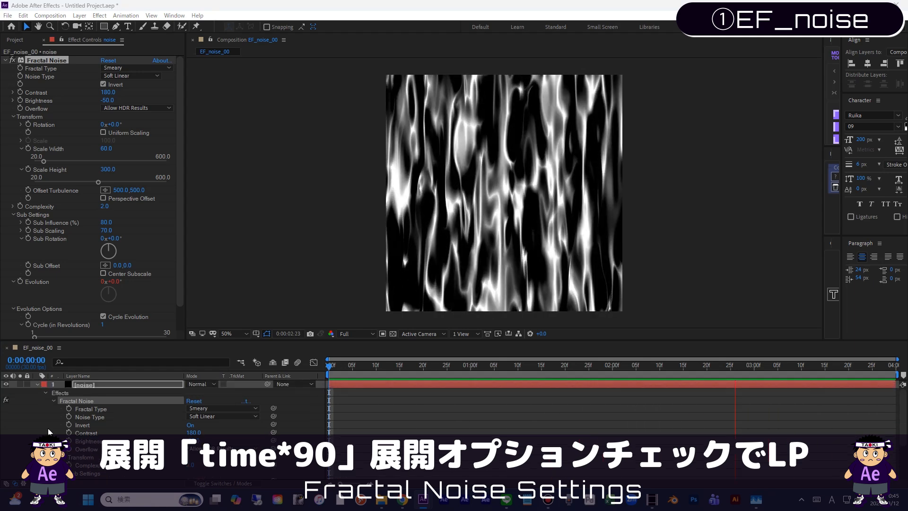
{"action": "left_click", "coordinate": [38, 384]}
Step: Add the CC RepeTile effect to the noise layer with Blend Borders at 50% and compare the result without it
{"action": "left_click", "coordinate": [99, 16]}
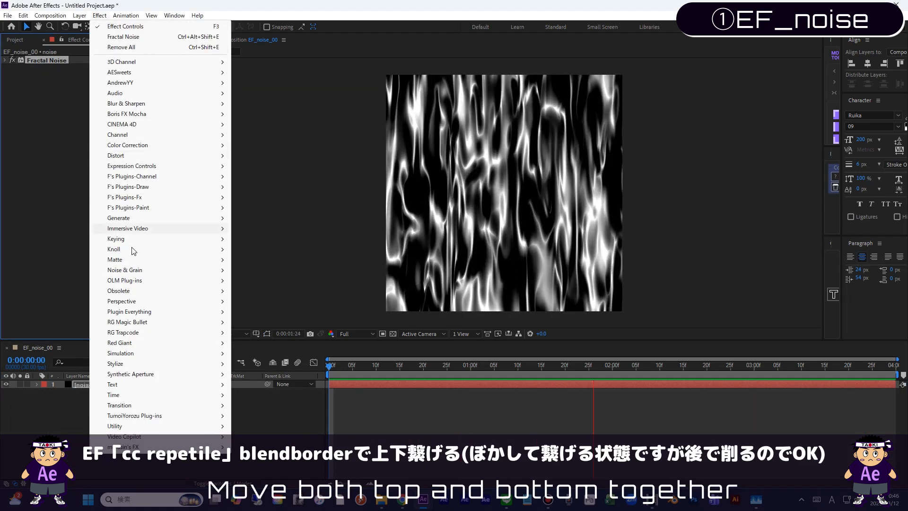
{"action": "mouse_move", "coordinate": [121, 363]}
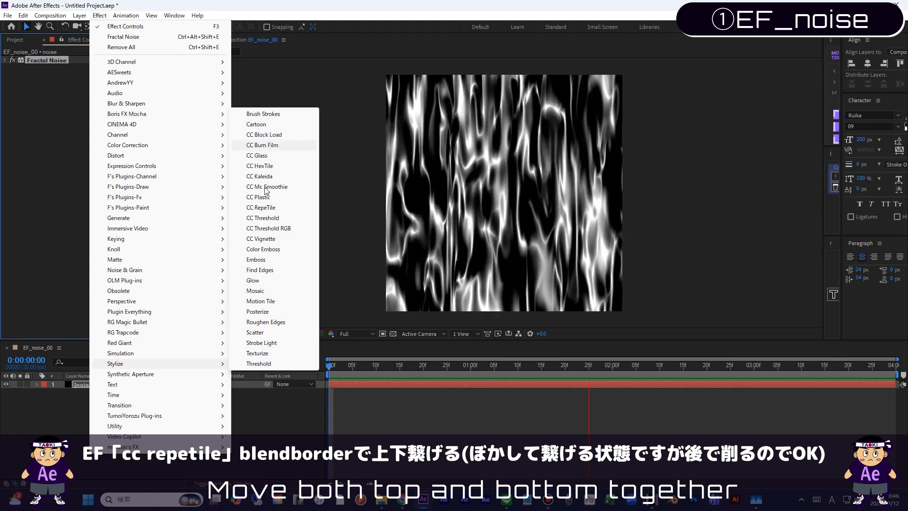
{"action": "left_click", "coordinate": [260, 207]}
{"action": "left_click", "coordinate": [107, 117]}
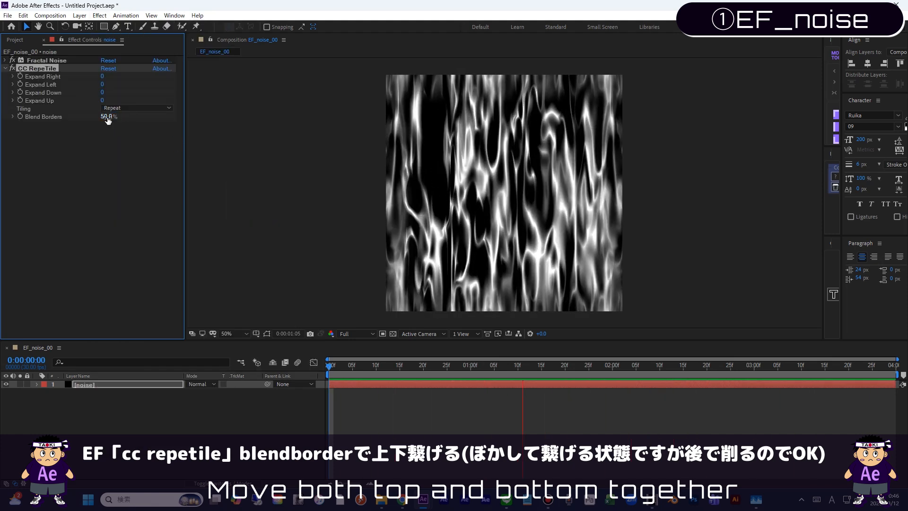
{"action": "left_click", "coordinate": [390, 374]}
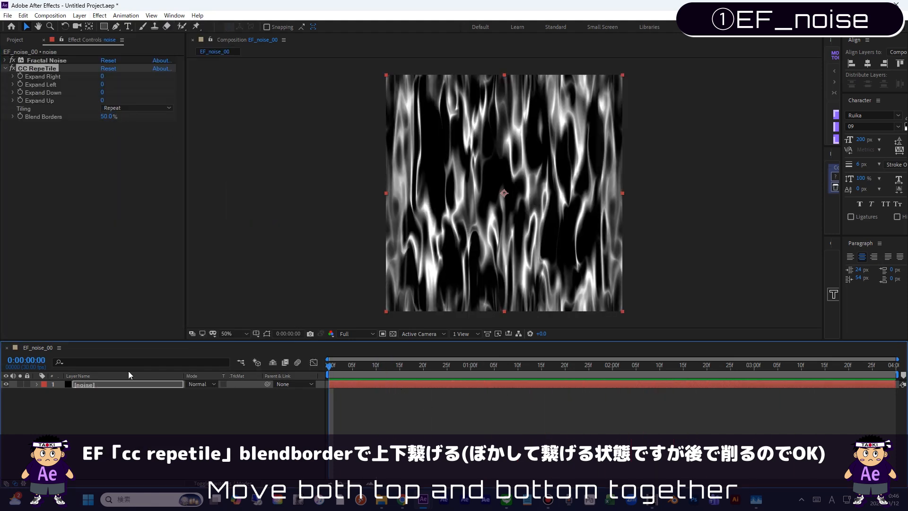
{"action": "left_click", "coordinate": [12, 71]}
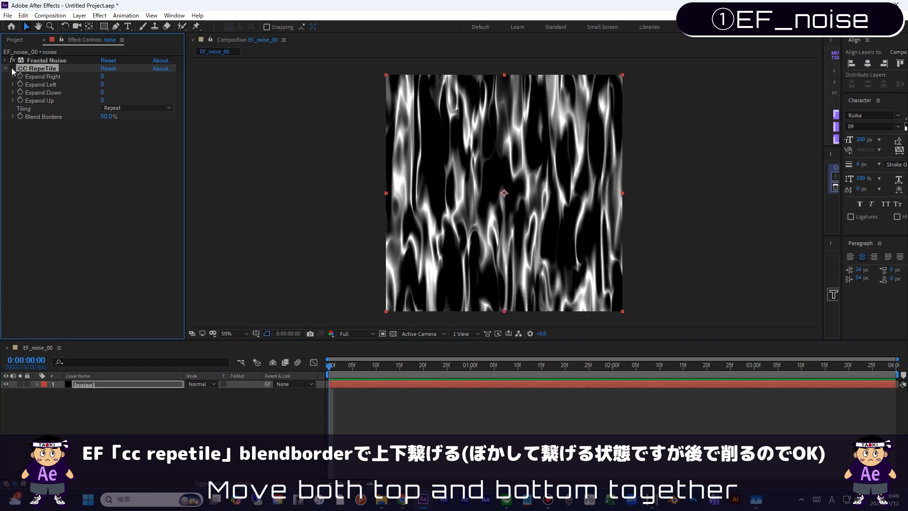
Step: Add the Offset effect to the noise layer and keyframe Shift Center To at 500, 500 on the first frame
{"action": "left_click", "coordinate": [99, 15]}
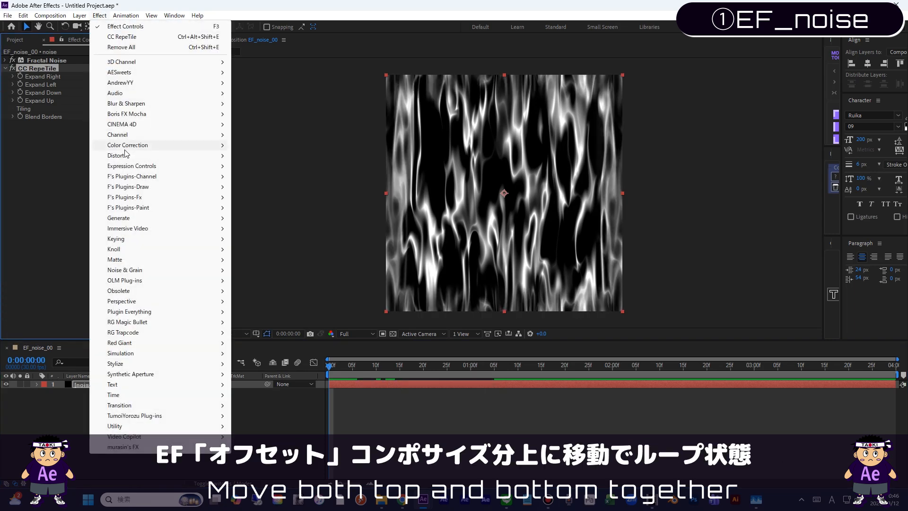
{"action": "mouse_move", "coordinate": [125, 160]}
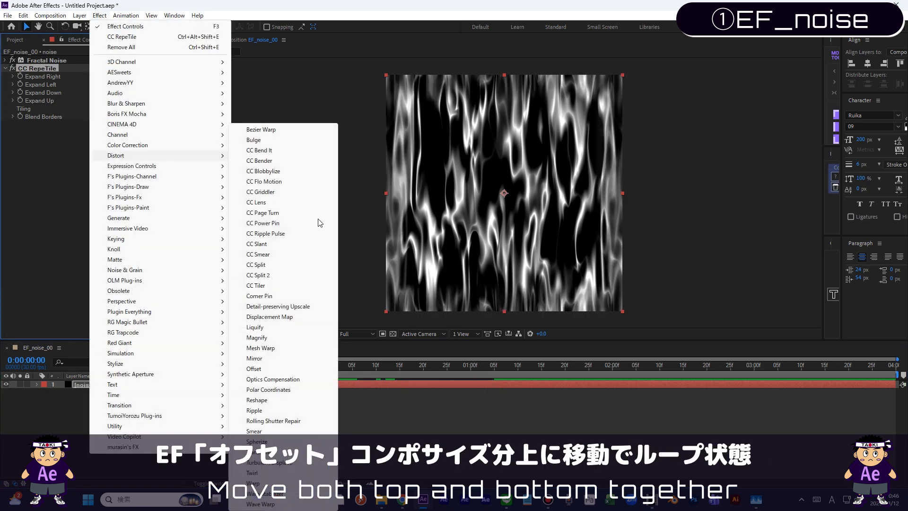
{"action": "left_click", "coordinate": [262, 371]}
{"action": "left_click", "coordinate": [21, 132]}
{"action": "key", "text": "u"}
Step: Keyframe the Offset effect's Shift Center To at 500, -500 at 0:00:04:00 and preview the loop
{"action": "left_click_drag", "start_coordinate": [465, 368], "coordinate": [895, 368]}
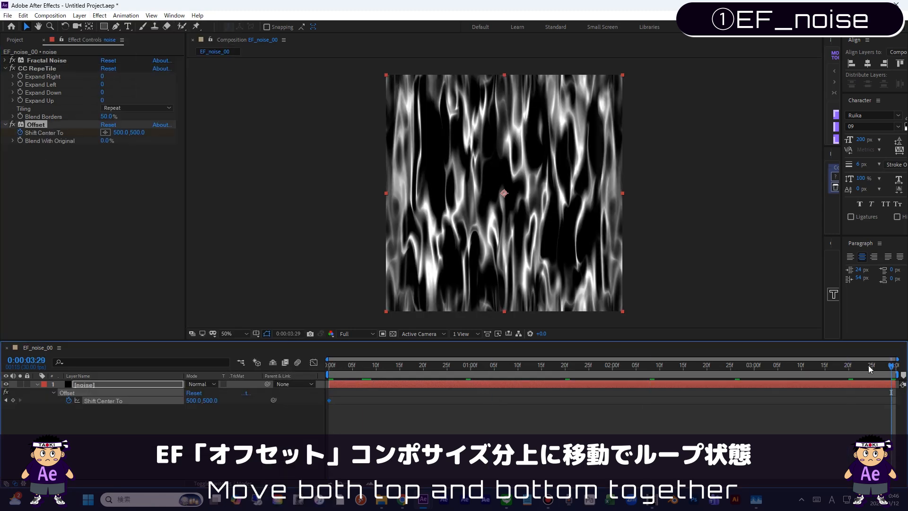
{"action": "key", "text": "Page_Down"}
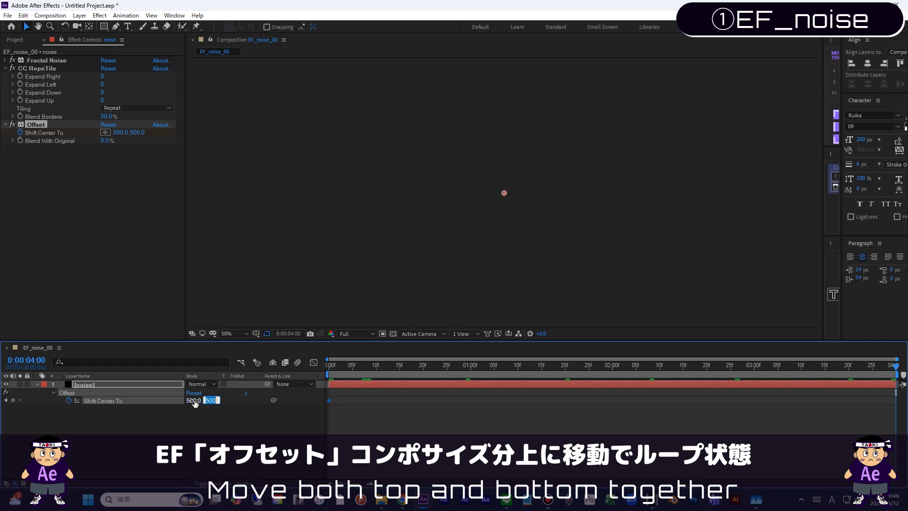
{"action": "key", "text": "space"}
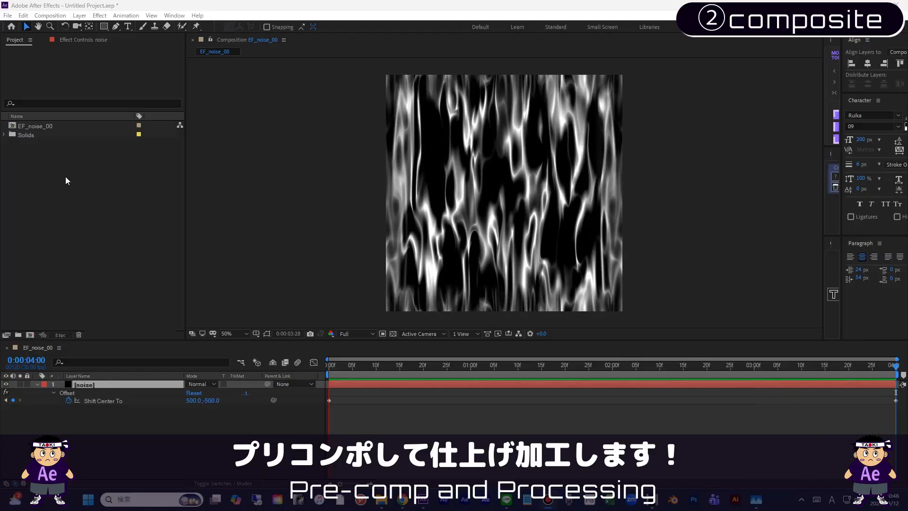
Step: Create a new composition from EF_noise_00 and rename it EF_noise_01
{"action": "left_click", "coordinate": [65, 177]}
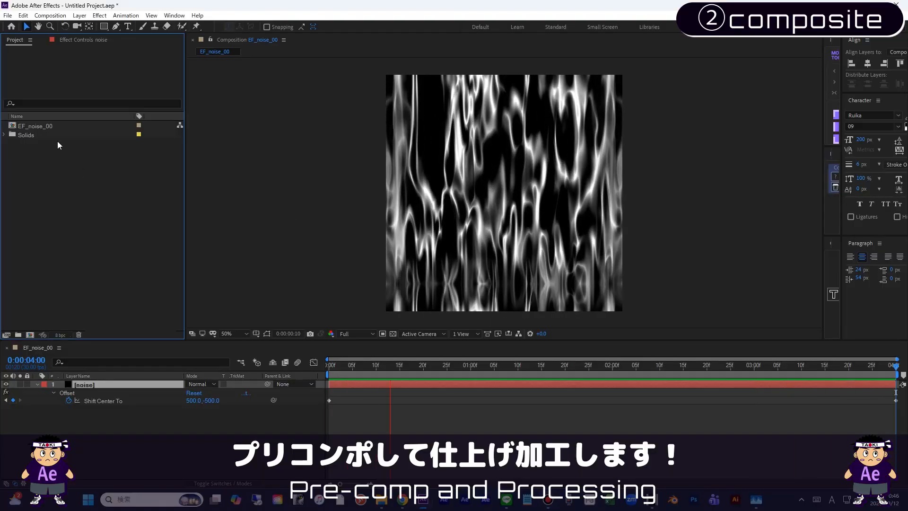
{"action": "left_click_drag", "start_coordinate": [48, 128], "coordinate": [30, 335]}
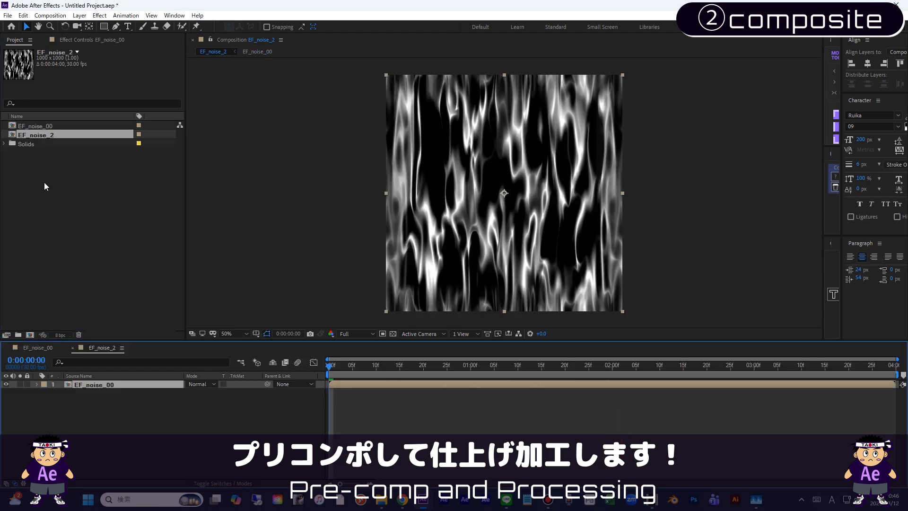
{"action": "key", "text": "Return"}
{"action": "type", "text": "EF_noise_01"}
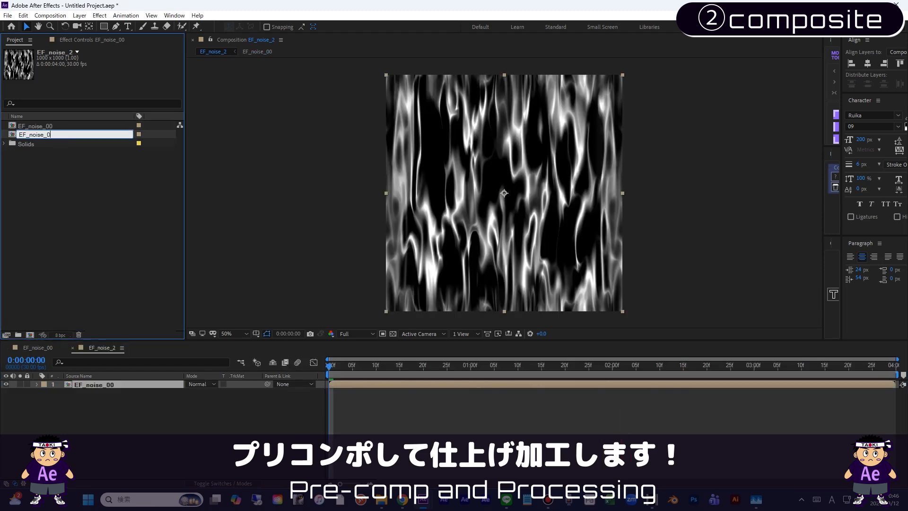
{"action": "key", "text": "Return"}
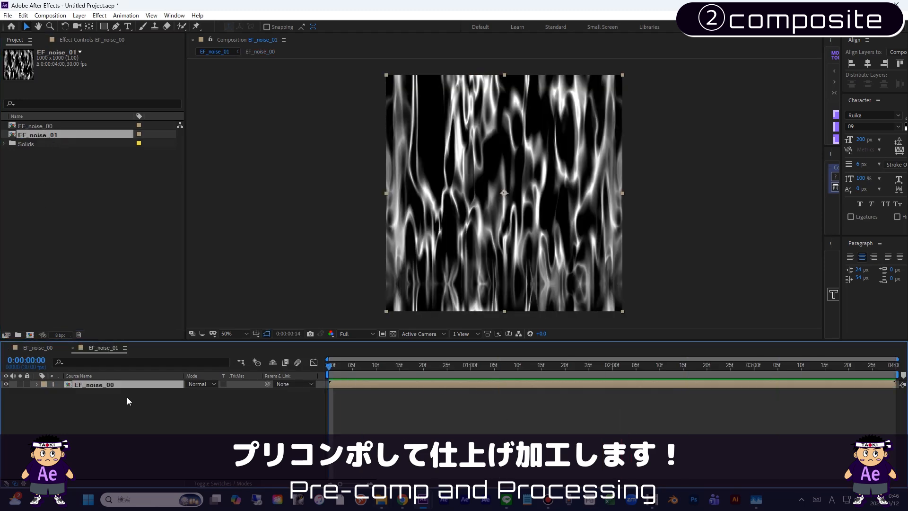
Step: Enable time remapping on the EF_noise_00 layer and add a Time Remap keyframe at 0:00:03:29
{"action": "left_click", "coordinate": [83, 390]}
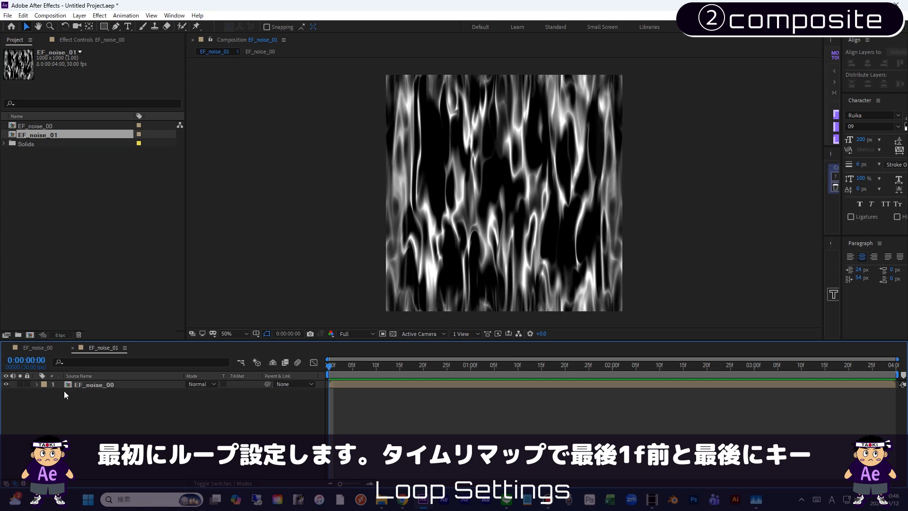
{"action": "left_click", "coordinate": [87, 385]}
{"action": "key", "text": "ctrl+alt+t"}
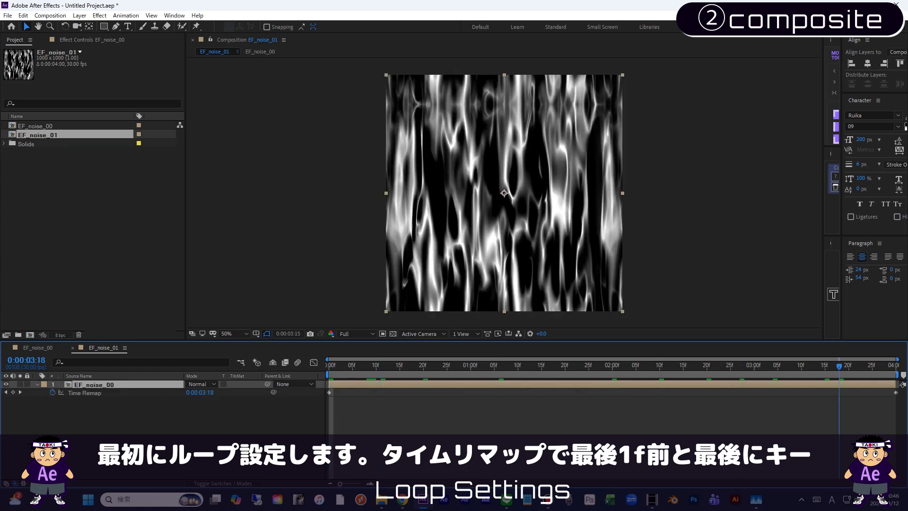
{"action": "key", "text": "End"}
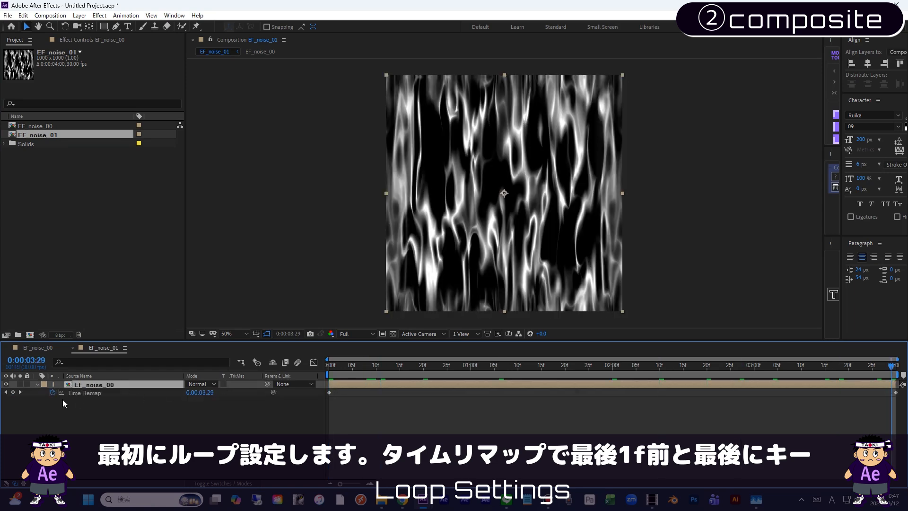
{"action": "left_click", "coordinate": [13, 392]}
Step: Set the final Time Remap keyframe at 0:00:04:00 to 0
{"action": "key", "text": "Page_Down"}
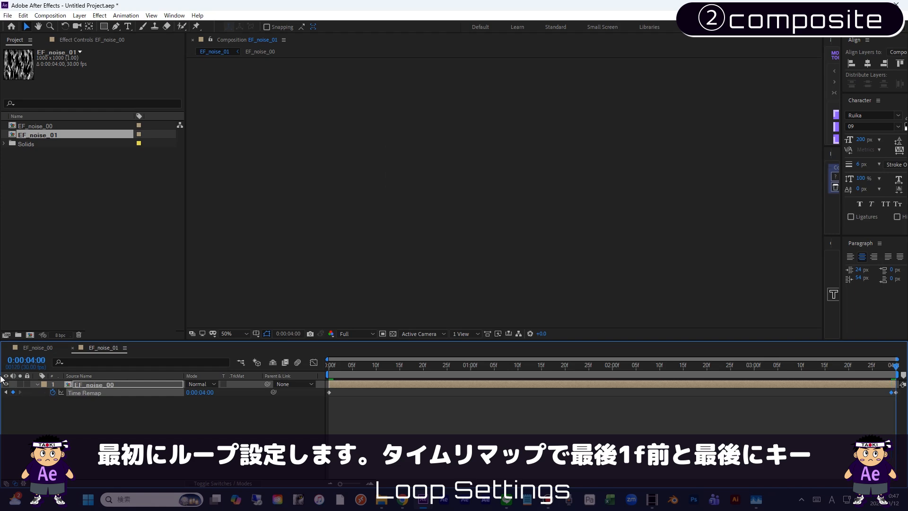
{"action": "left_click", "coordinate": [200, 392]}
{"action": "type", "text": "0"}
{"action": "key", "text": "Return"}
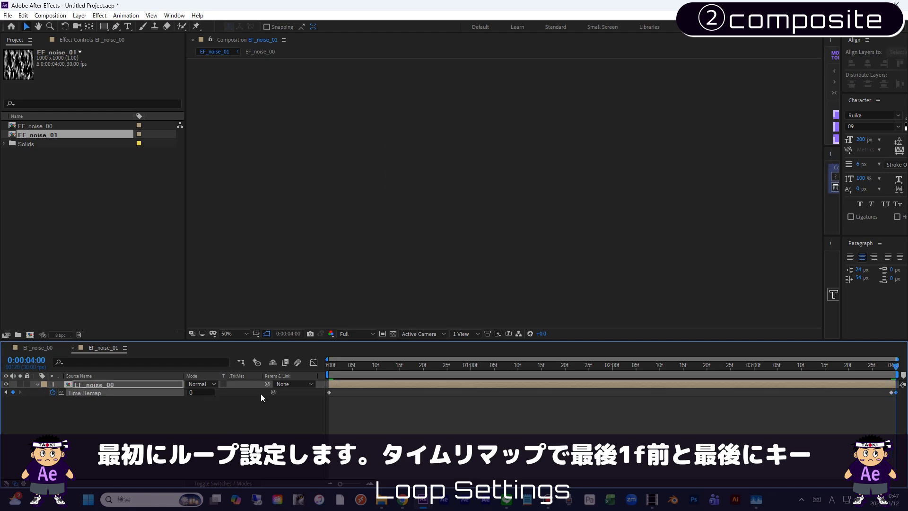
Step: Add the expression loopOut(type = "cycle", numKeyframes = 0) to the EF_noise_00 layer's Time Remap and preview it
{"action": "key", "text": "Home"}
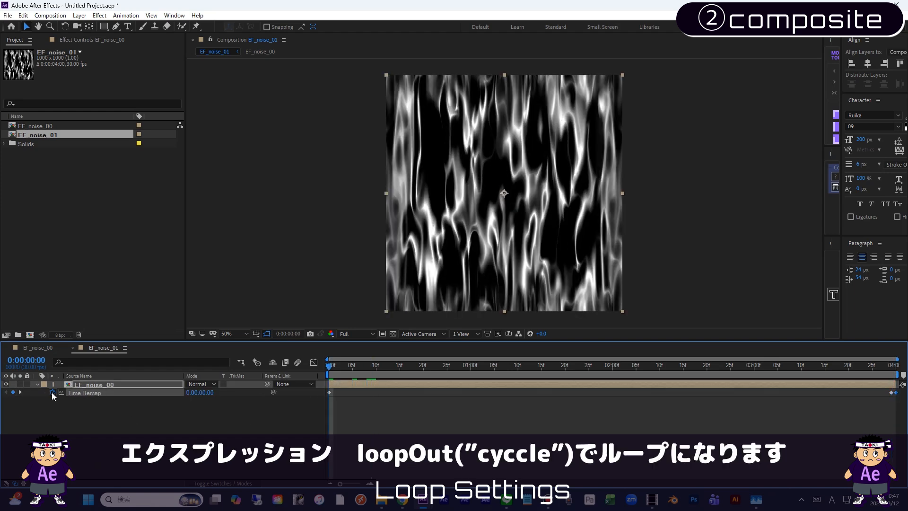
{"action": "left_click", "coordinate": [52, 392], "text": "alt"}
{"action": "left_click", "coordinate": [221, 400]}
{"action": "mouse_move", "coordinate": [283, 351]}
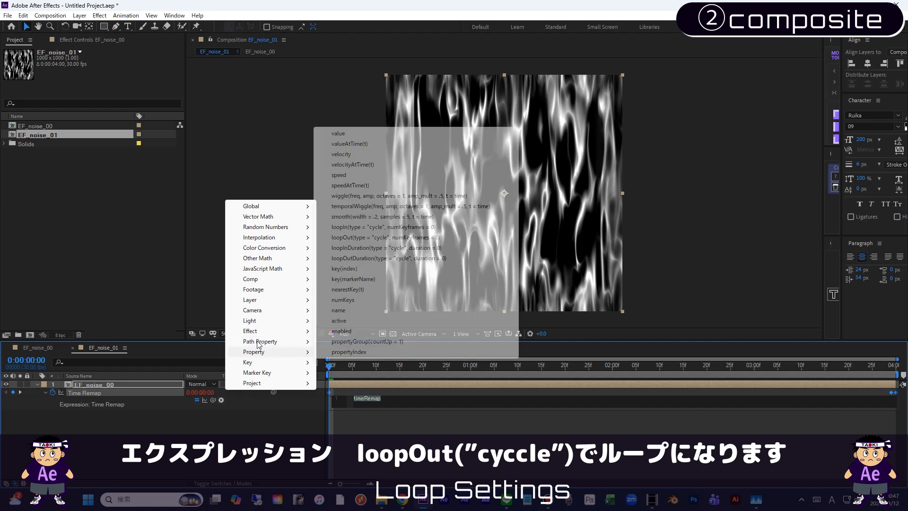
{"action": "left_click", "coordinate": [341, 237]}
{"action": "key", "text": "KP_Enter"}
{"action": "key", "text": "space"}
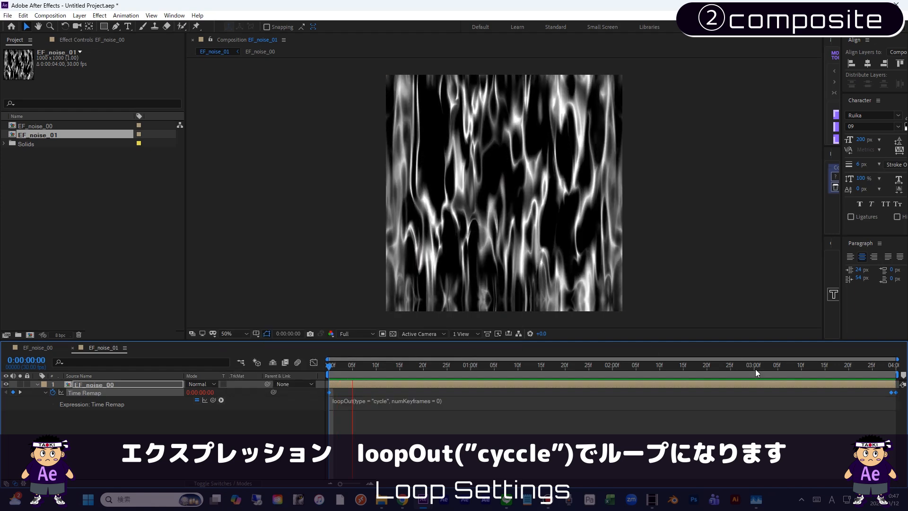
Step: Slide the EF_noise_00 layer in time and scrub across its last keyframes to check the loop
{"action": "left_click", "coordinate": [848, 369]}
{"action": "left_click_drag", "start_coordinate": [849, 384], "coordinate": [899, 382]}
{"action": "left_click_drag", "start_coordinate": [830, 367], "coordinate": [729, 381]}
{"action": "key", "text": "space"}
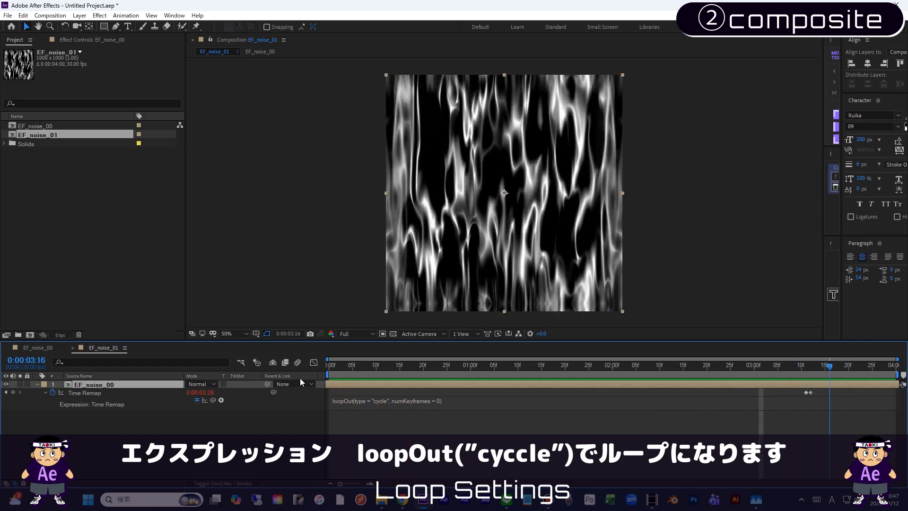
Step: Apply the Shift Channels effect to EF_noise_00, with Take Green From and Take Blue From set to Full Off
{"action": "left_click", "coordinate": [99, 15]}
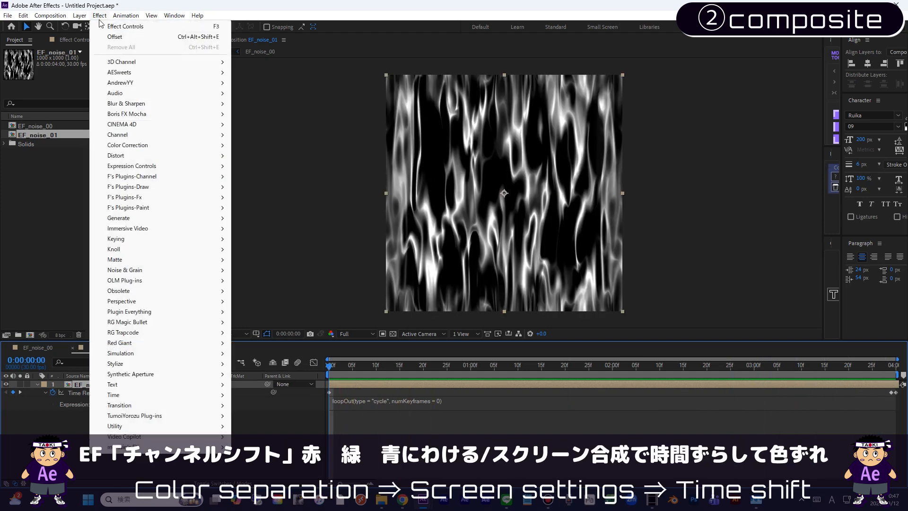
{"action": "mouse_move", "coordinate": [150, 136]}
{"action": "left_click", "coordinate": [263, 249]}
{"action": "left_click", "coordinate": [121, 83]}
{"action": "left_click", "coordinate": [127, 187]}
{"action": "left_click", "coordinate": [118, 91]}
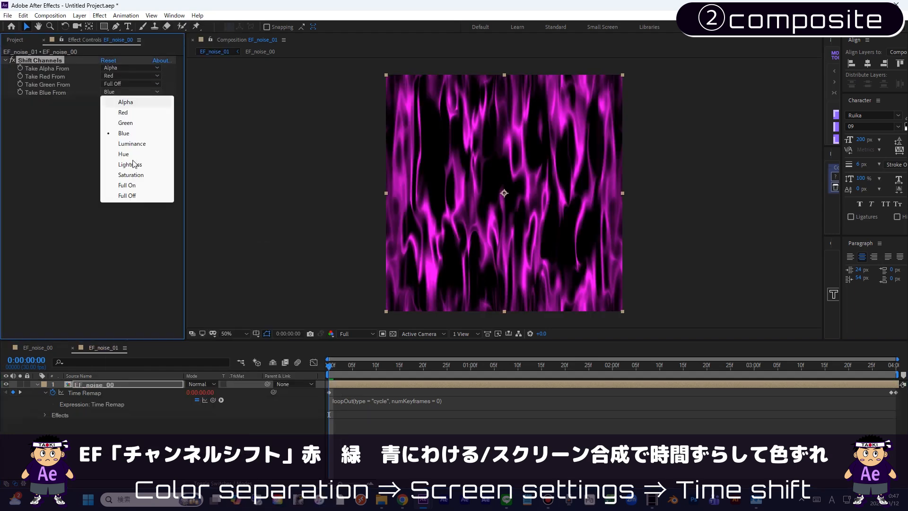
{"action": "left_click", "coordinate": [123, 196]}
Step: Set the red EF_noise_00 layer's blending mode to Screen
{"action": "left_click", "coordinate": [264, 395]}
{"action": "left_click", "coordinate": [199, 384]}
{"action": "left_click", "coordinate": [264, 188]}
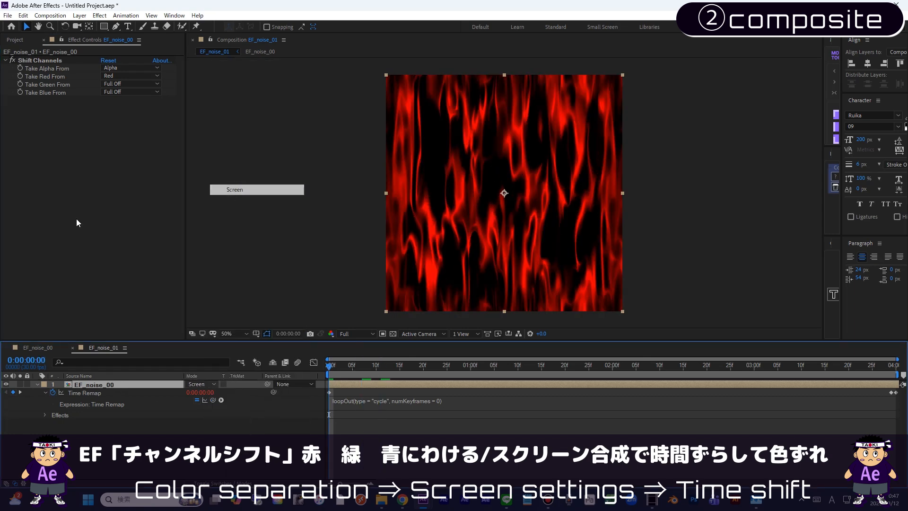
Step: Duplicate the red layer and set the copy's Take Red From to Full Off and Take Green From to Green
{"action": "key", "text": "ctrl+d"}
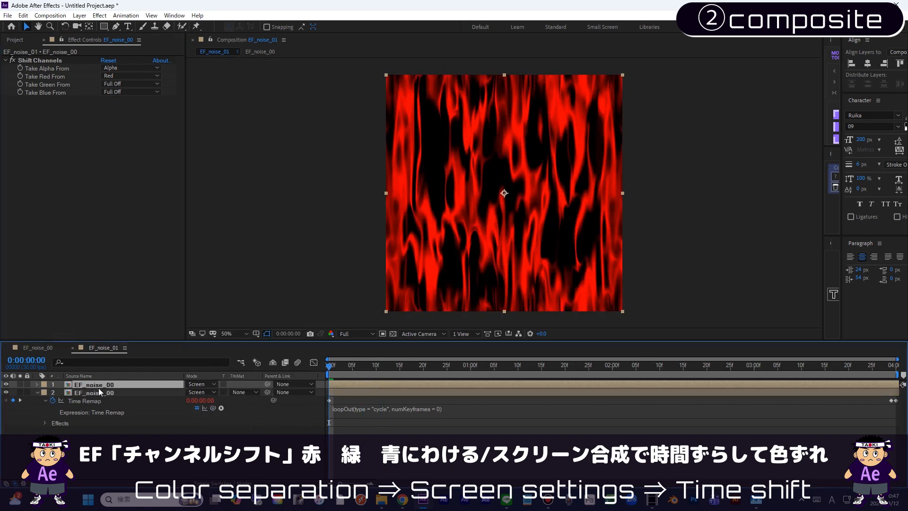
{"action": "left_click", "coordinate": [111, 78]}
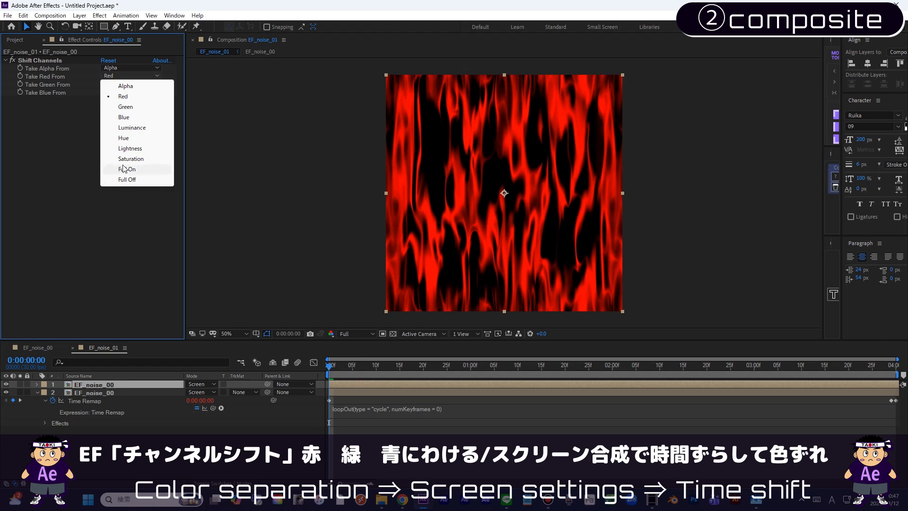
{"action": "left_click", "coordinate": [126, 180]}
{"action": "left_click", "coordinate": [130, 83]}
{"action": "left_click", "coordinate": [125, 115]}
{"action": "left_click", "coordinate": [21, 383]}
{"action": "left_click", "coordinate": [21, 383]}
Step: Duplicate the green layer and set the copy's Take Green From to Full Off and Take Blue From to Blue
{"action": "key", "text": "ctrl+d"}
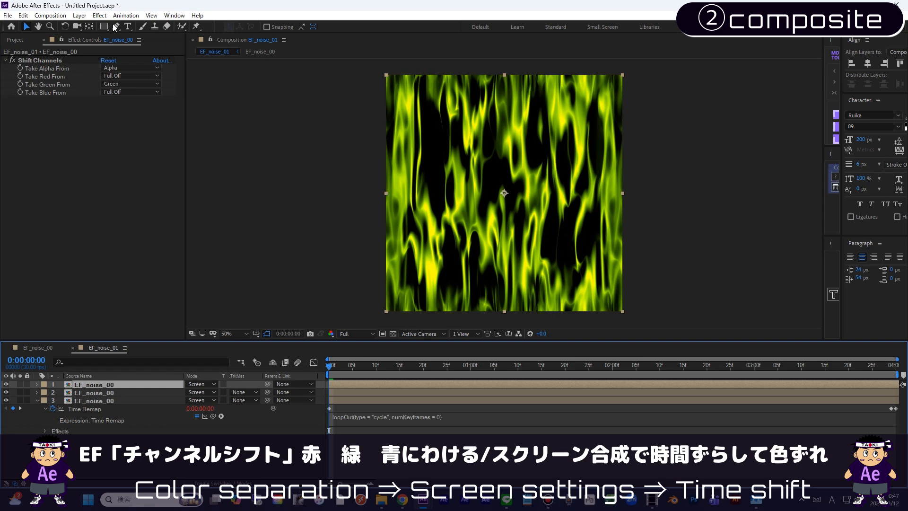
{"action": "left_click", "coordinate": [118, 85]}
{"action": "left_click", "coordinate": [126, 189]}
{"action": "left_click", "coordinate": [117, 92]}
{"action": "left_click", "coordinate": [128, 132]}
{"action": "left_click", "coordinate": [21, 384]}
{"action": "left_click", "coordinate": [21, 385]}
Step: Shift the green layer one frame and the blue layer two frames earlier, and preview the color offset
{"action": "key", "text": "ctrl+a"}
{"action": "key", "text": "u"}
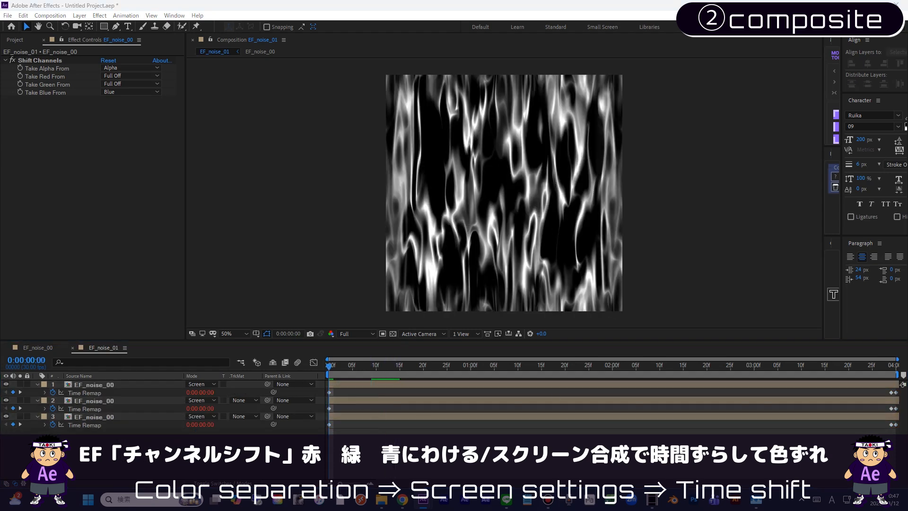
{"action": "left_click_drag", "start_coordinate": [353, 400], "coordinate": [352, 383]}
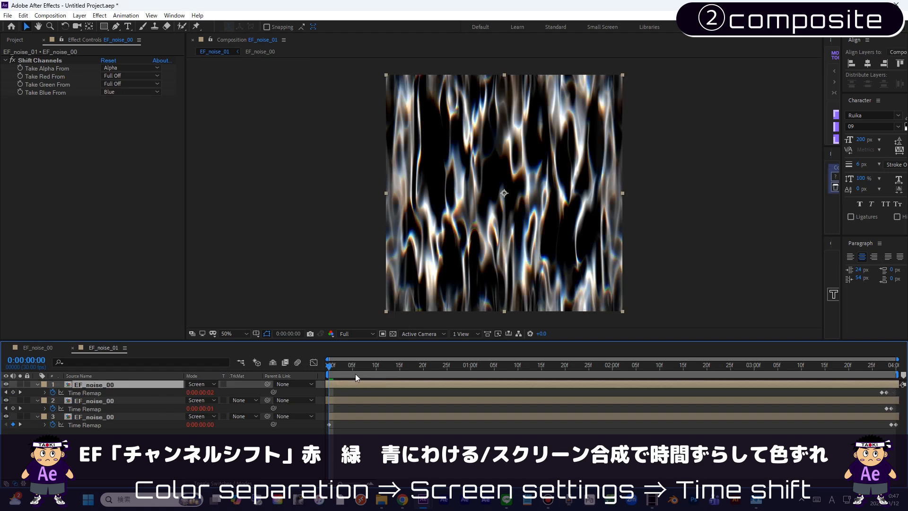
{"action": "key", "text": "space"}
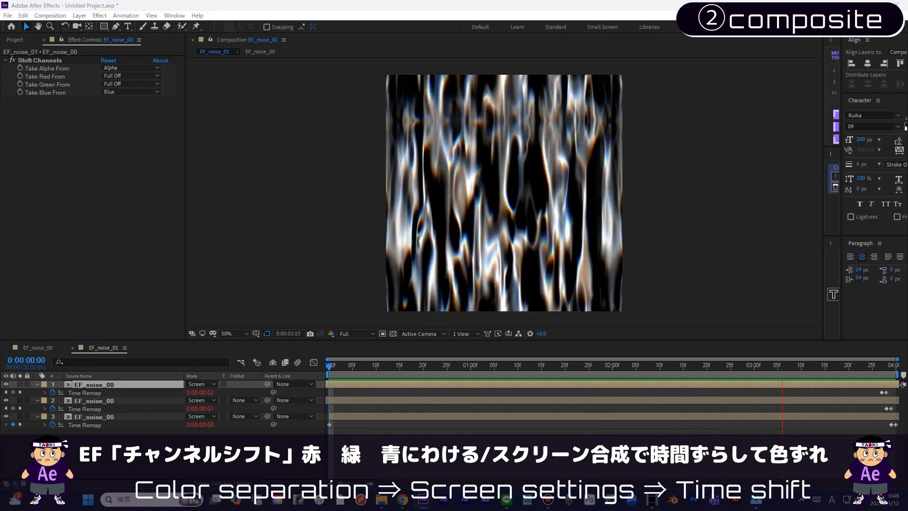
{"action": "key", "text": "space"}
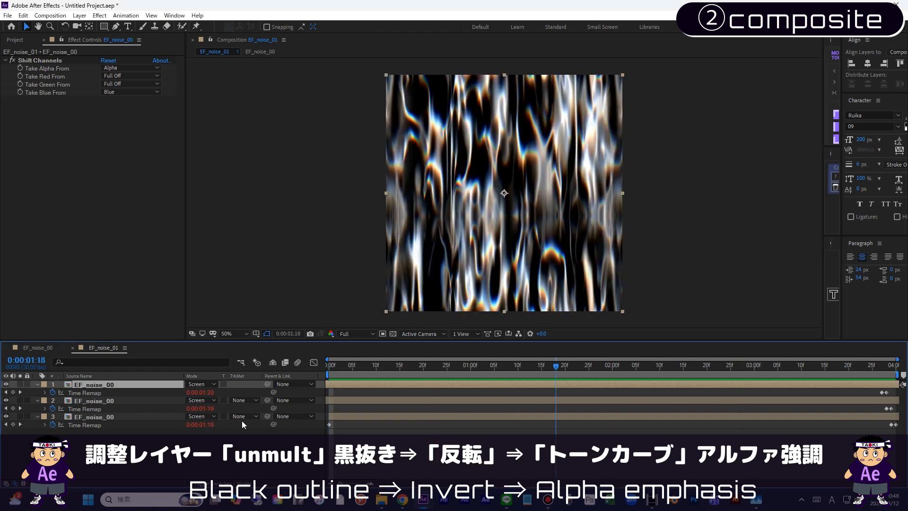
Step: Add an adjustment layer on top of the noise layers and rename it in
{"action": "key", "text": "ctrl+alt+y"}
{"action": "key", "text": "Return"}
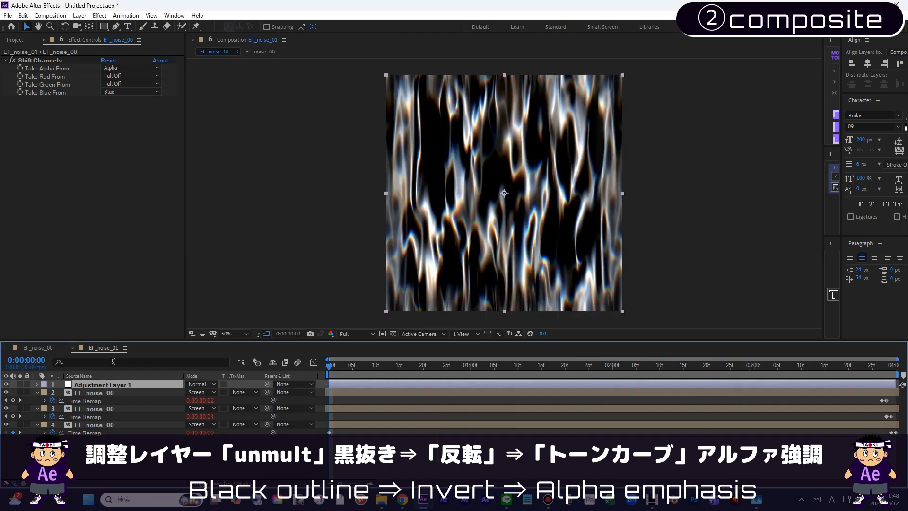
{"action": "type", "text": "in"}
{"action": "key", "text": "Return"}
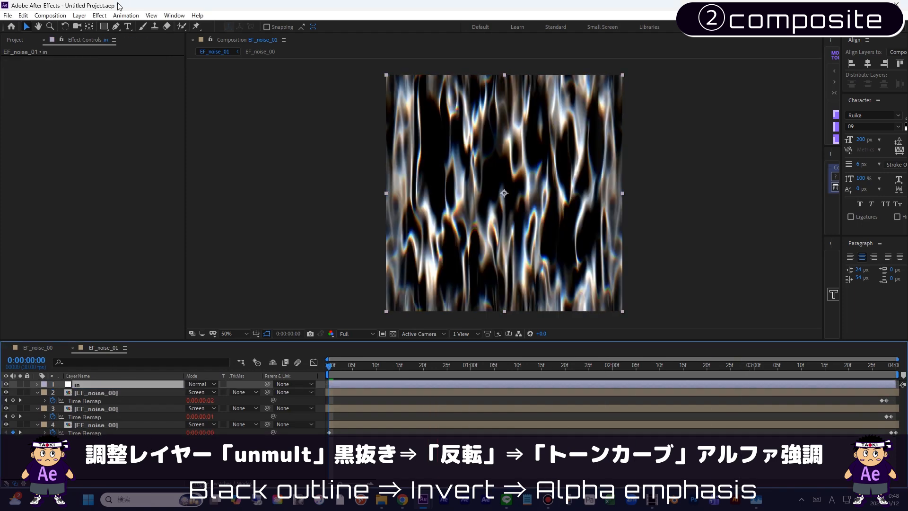
Step: Apply the UnMult effect to the in layer, show the transparency grid and compare with the effect off and on
{"action": "left_click", "coordinate": [99, 16]}
{"action": "mouse_move", "coordinate": [125, 249]}
{"action": "left_click", "coordinate": [263, 249]}
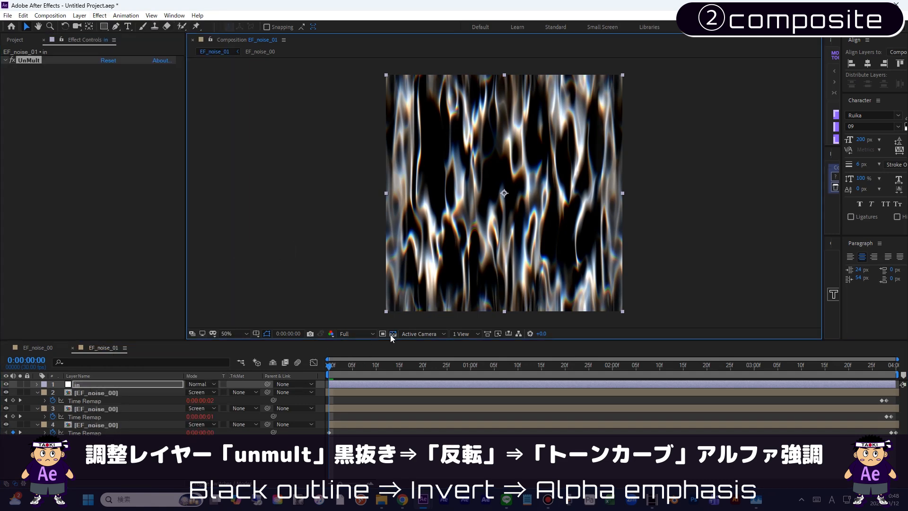
{"action": "left_click", "coordinate": [12, 60]}
{"action": "left_click", "coordinate": [12, 60]}
Step: Apply the Invert effect to the in layer with its channel at RGB
{"action": "left_click", "coordinate": [99, 16]}
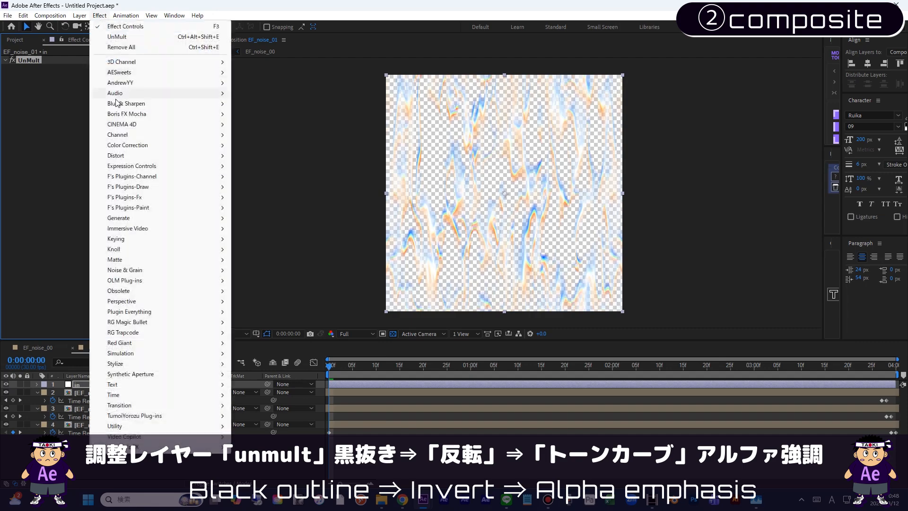
{"action": "mouse_move", "coordinate": [122, 134]}
{"action": "left_click", "coordinate": [252, 197]}
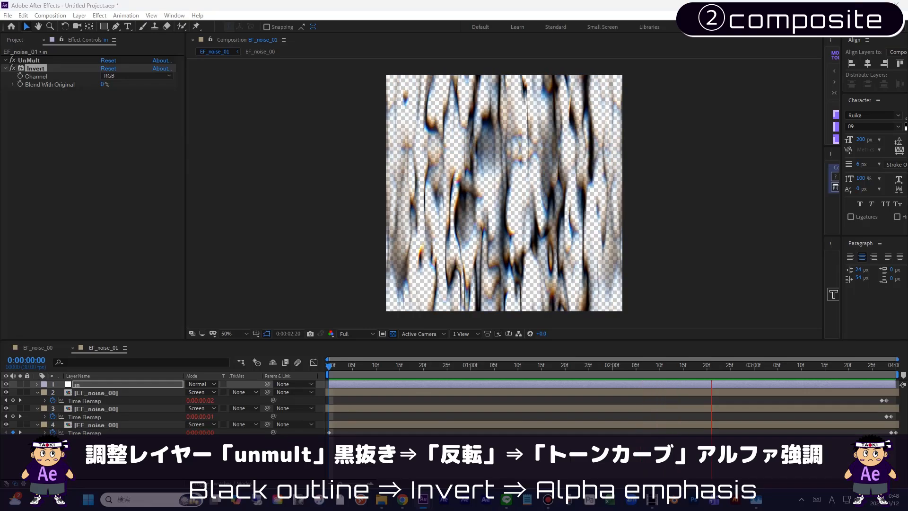
Step: Apply Curves to the in layer and shape its Alpha channel into an S-curve for stronger contrast
{"action": "left_click", "coordinate": [99, 15]}
{"action": "mouse_move", "coordinate": [124, 138]}
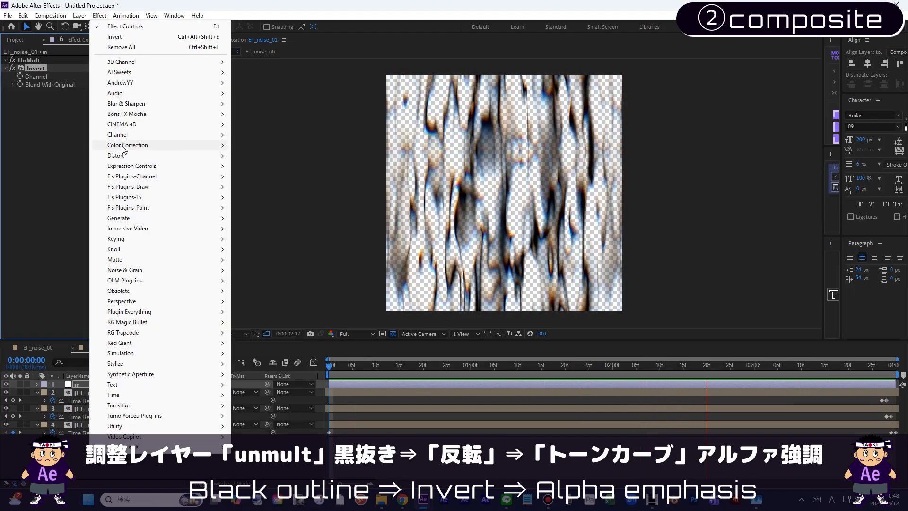
{"action": "left_click", "coordinate": [255, 332]}
{"action": "left_click", "coordinate": [152, 100]}
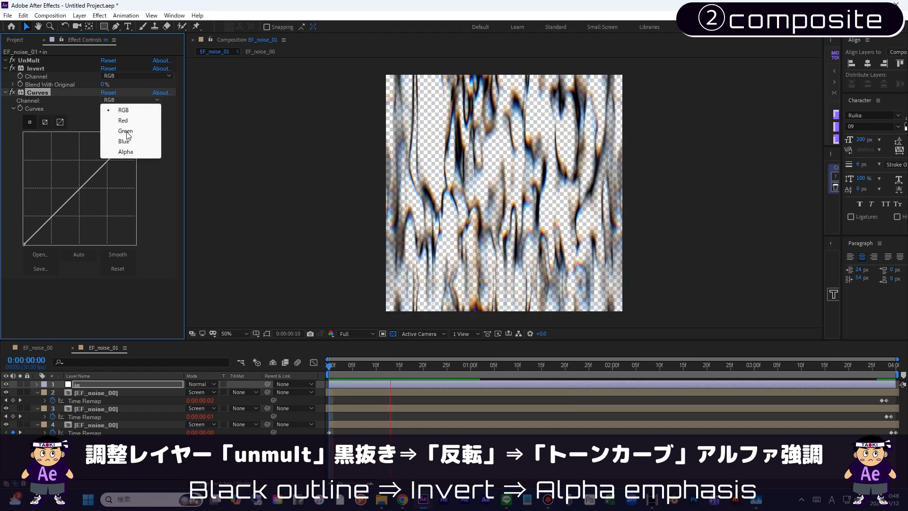
{"action": "left_click", "coordinate": [121, 154]}
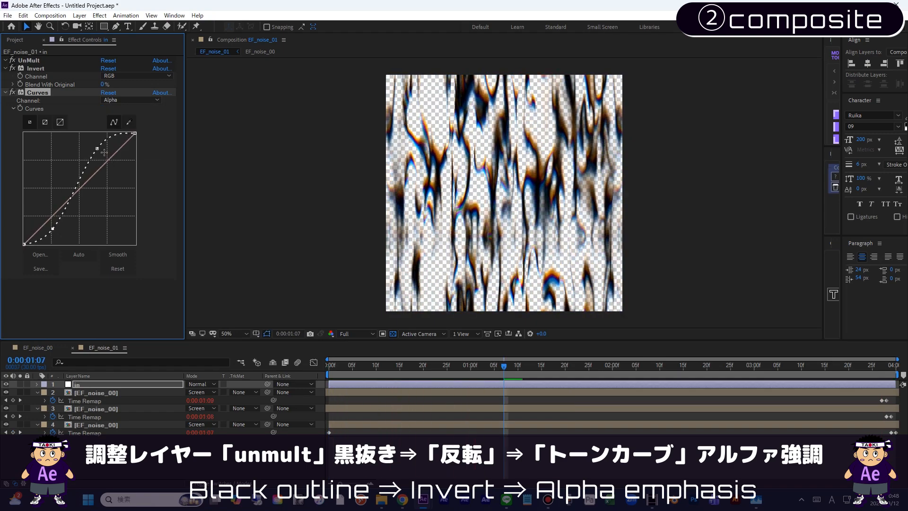
{"action": "left_click_drag", "start_coordinate": [99, 152], "coordinate": [104, 149]}
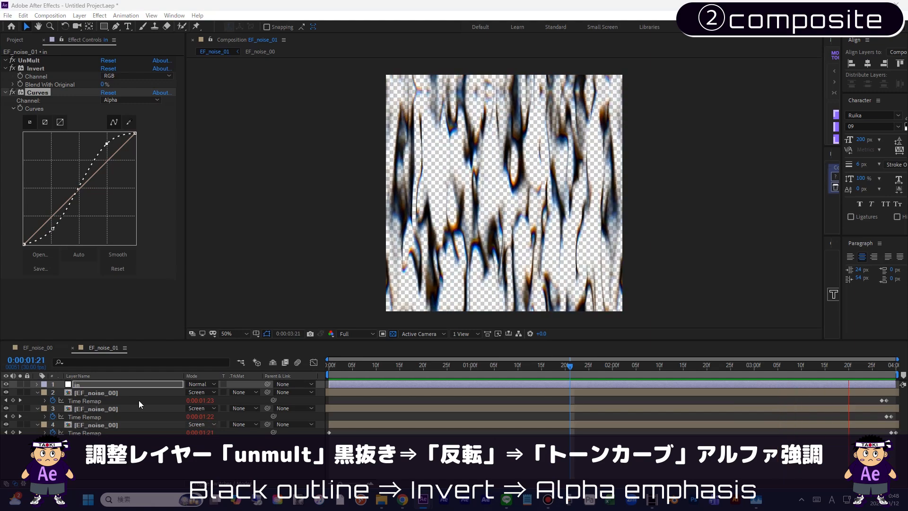
Step: Add an adjustment layer named glow and apply Solid Composite to it with a black color
{"action": "left_click", "coordinate": [81, 384]}
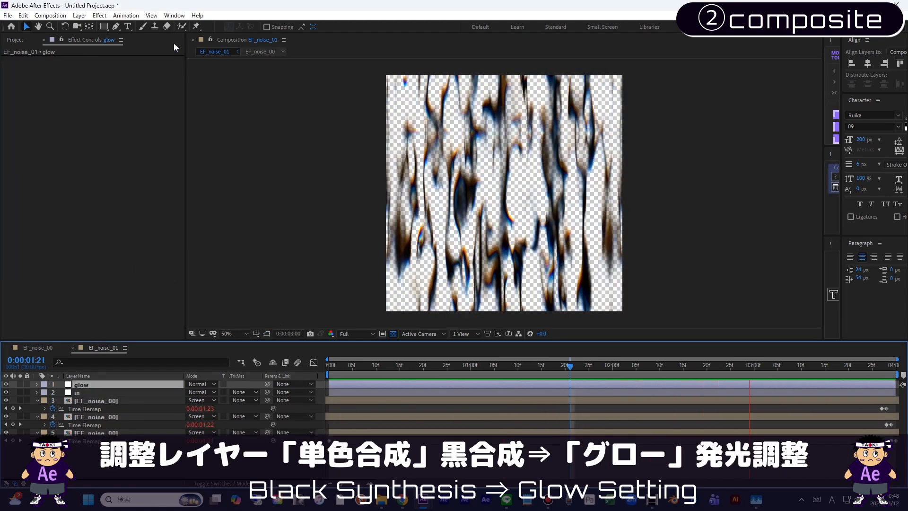
{"action": "left_click", "coordinate": [99, 15]}
{"action": "mouse_move", "coordinate": [117, 137]}
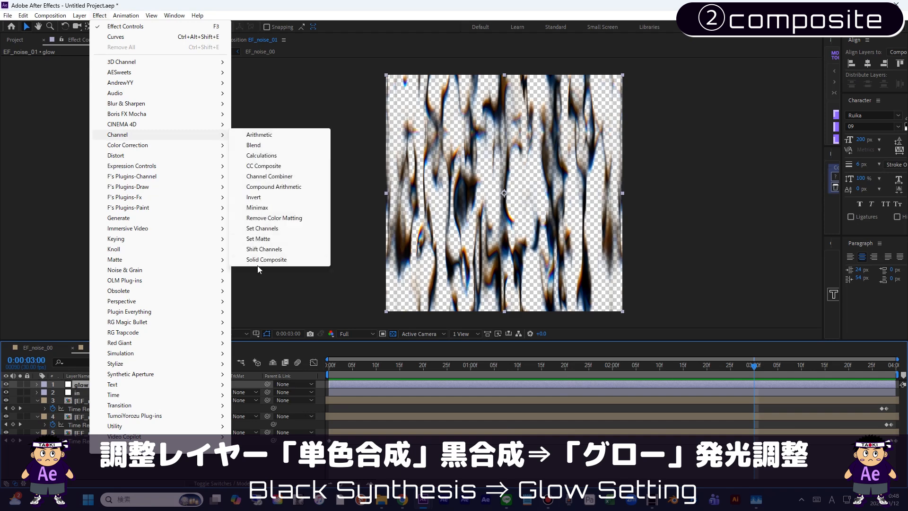
{"action": "left_click", "coordinate": [274, 259]}
{"action": "left_click", "coordinate": [105, 76]}
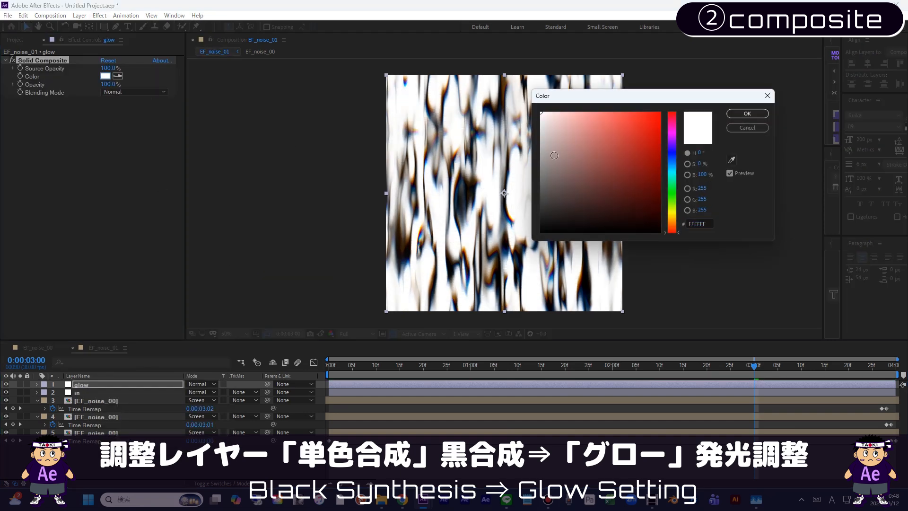
{"action": "left_click_drag", "start_coordinate": [556, 147], "coordinate": [545, 229]}
{"action": "left_click", "coordinate": [759, 115]}
{"action": "left_click", "coordinate": [11, 60]}
{"action": "left_click", "coordinate": [11, 60]}
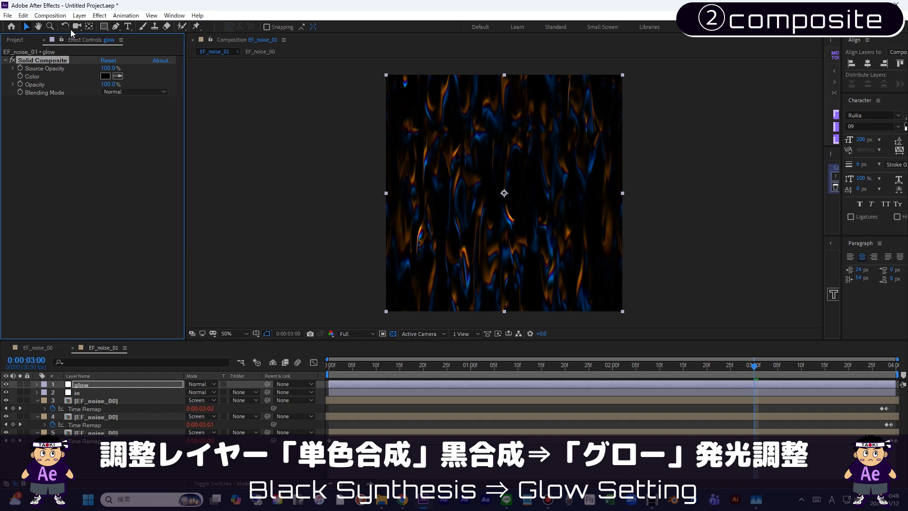
Step: Apply the Glow effect to the glow layer, below Solid Composite
{"action": "left_click", "coordinate": [100, 16]}
{"action": "mouse_move", "coordinate": [124, 364]}
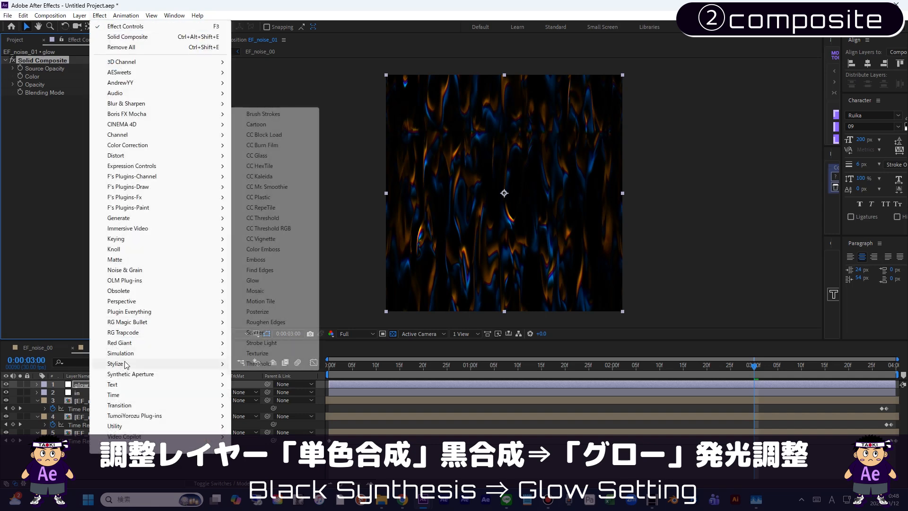
{"action": "left_click", "coordinate": [253, 281]}
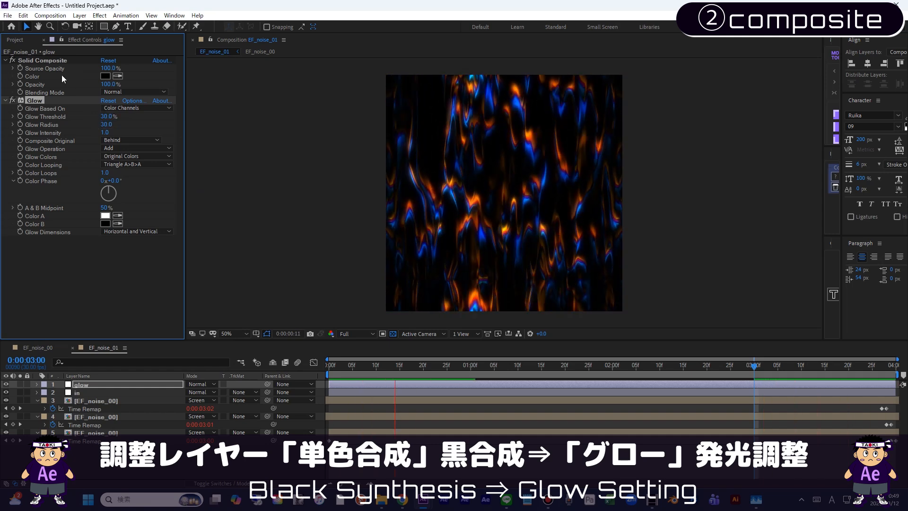
Step: Duplicate the Glow effect and set the copy's threshold to 15%, radius to 60 and intensity to 0.2
{"action": "key", "text": "ctrl+d"}
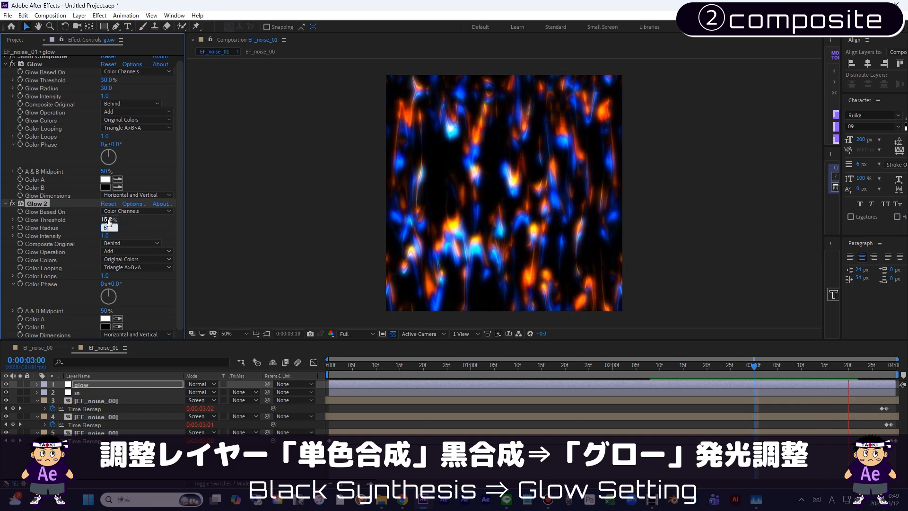
{"action": "key", "text": "Tab"}
{"action": "type", "text": "0.2"}
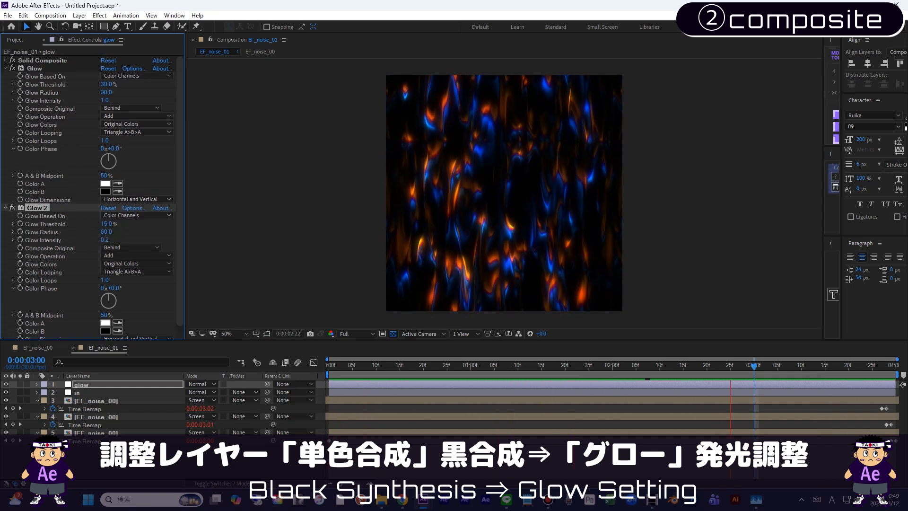
{"action": "left_click", "coordinate": [5, 68]}
{"action": "left_click", "coordinate": [5, 76]}
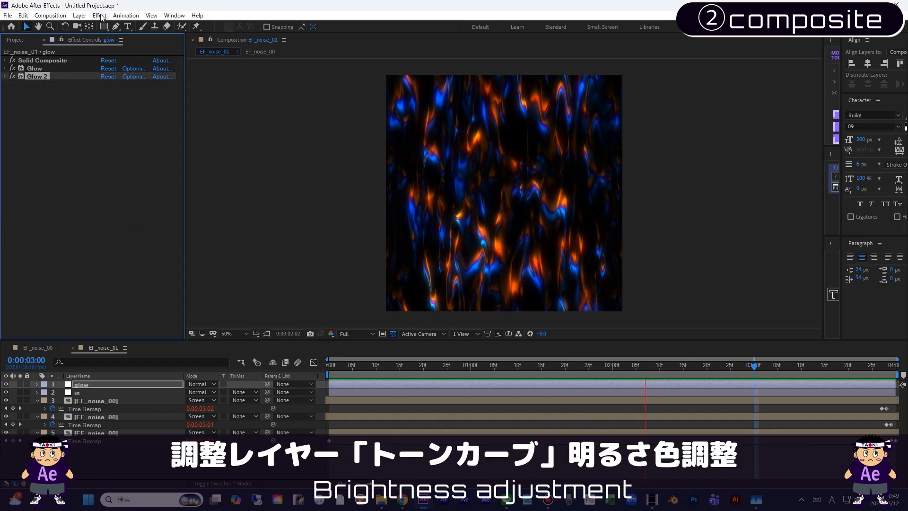
Step: Apply Curves to the glow layer and shape the RGB curve into an S with darker shadows and brighter highlights
{"action": "left_click", "coordinate": [100, 16]}
{"action": "mouse_move", "coordinate": [166, 145]}
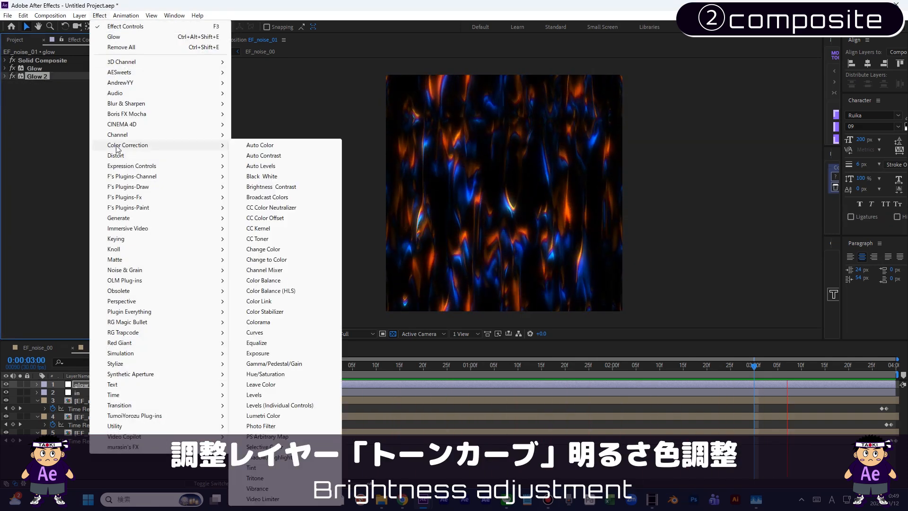
{"action": "left_click", "coordinate": [255, 333]}
{"action": "left_click_drag", "start_coordinate": [44, 226], "coordinate": [51, 222]}
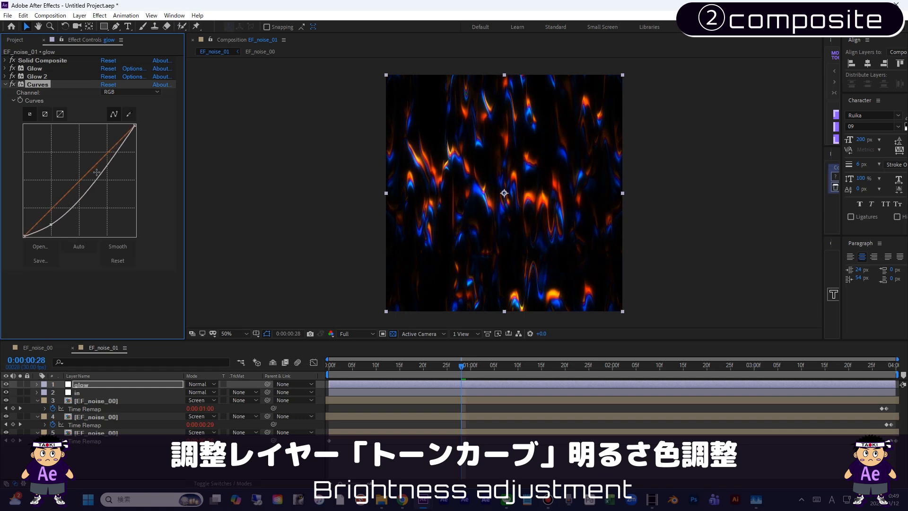
{"action": "left_click_drag", "start_coordinate": [109, 159], "coordinate": [104, 140]}
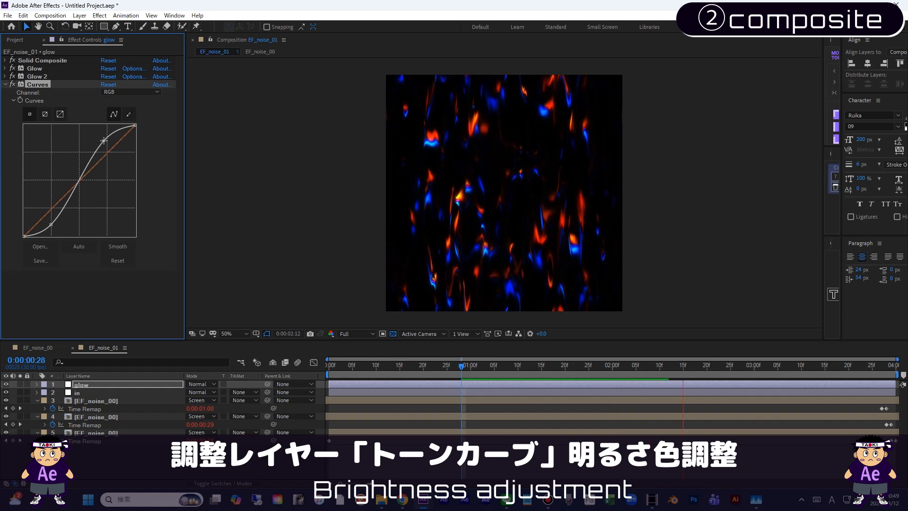
Step: Raise the midtones of the Blue channel slightly in the glow layer's Curves effect
{"action": "left_click", "coordinate": [114, 94]}
{"action": "left_click", "coordinate": [127, 134]}
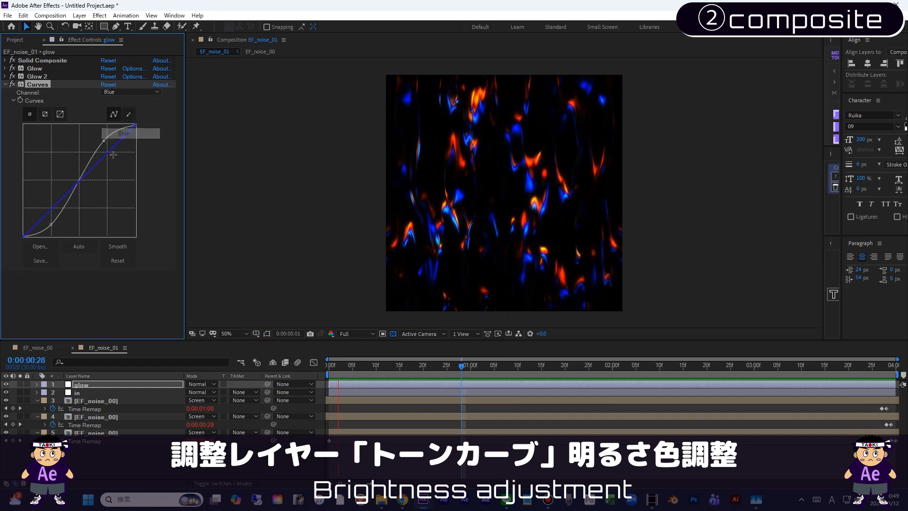
{"action": "left_click", "coordinate": [77, 180]}
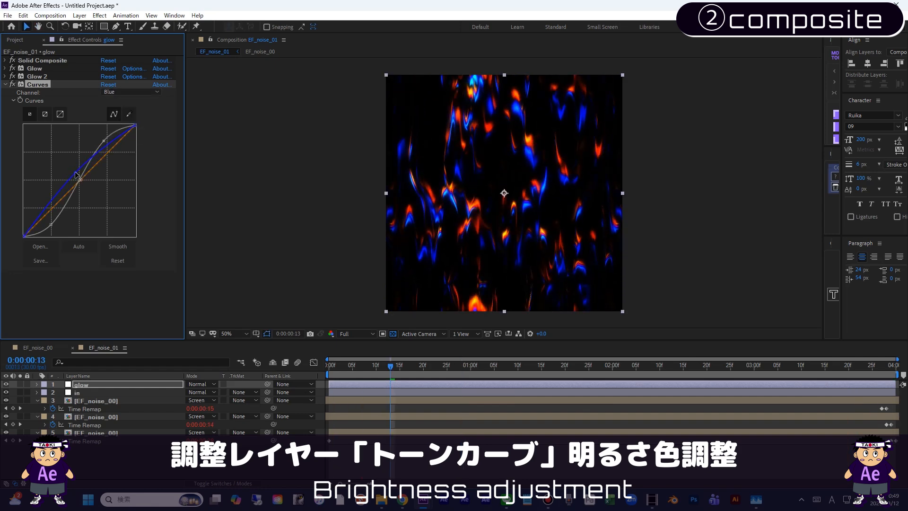
Step: Lower the midtones of the Green channel slightly in the glow layer's Curves effect
{"action": "left_click", "coordinate": [128, 93]}
{"action": "left_click", "coordinate": [125, 122]}
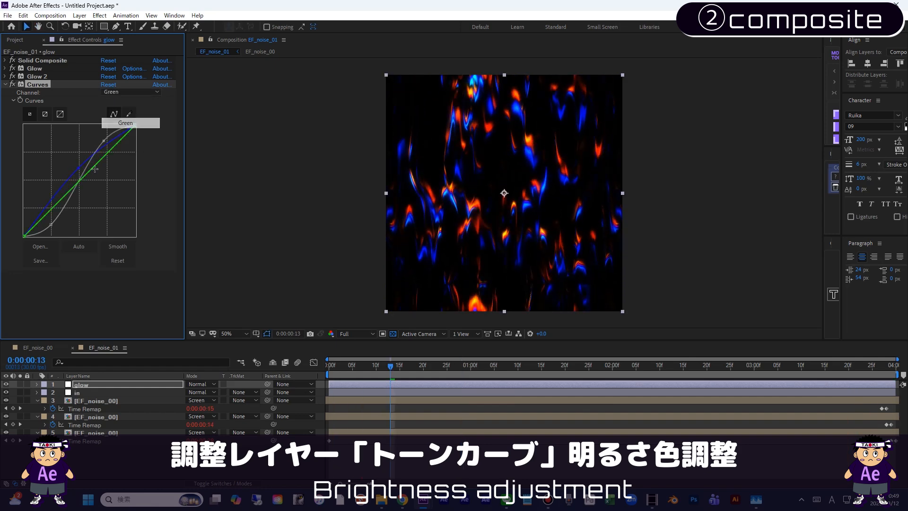
{"action": "left_click_drag", "start_coordinate": [80, 182], "coordinate": [81, 194]}
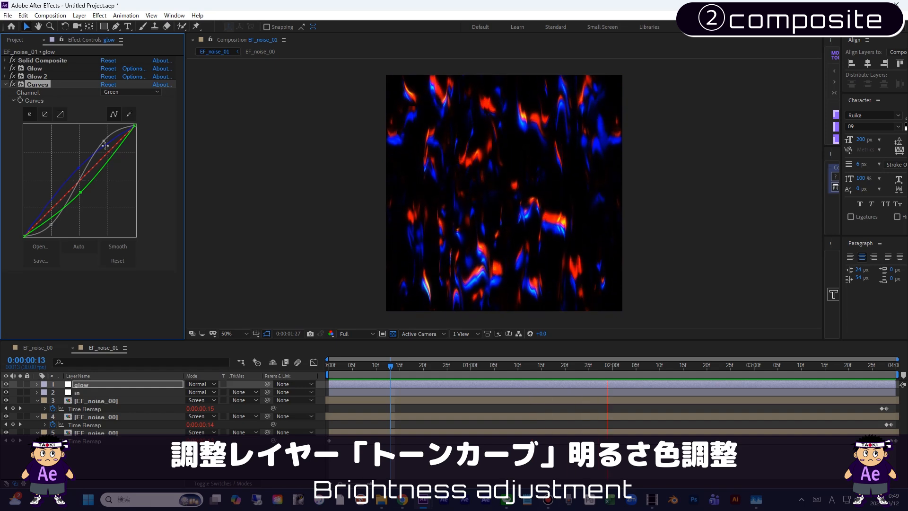
Step: Raise the shadow point of the RGB curve slightly in Curves and preview the composition
{"action": "left_click", "coordinate": [51, 224]}
{"action": "left_click_drag", "start_coordinate": [46, 219], "coordinate": [53, 219]}
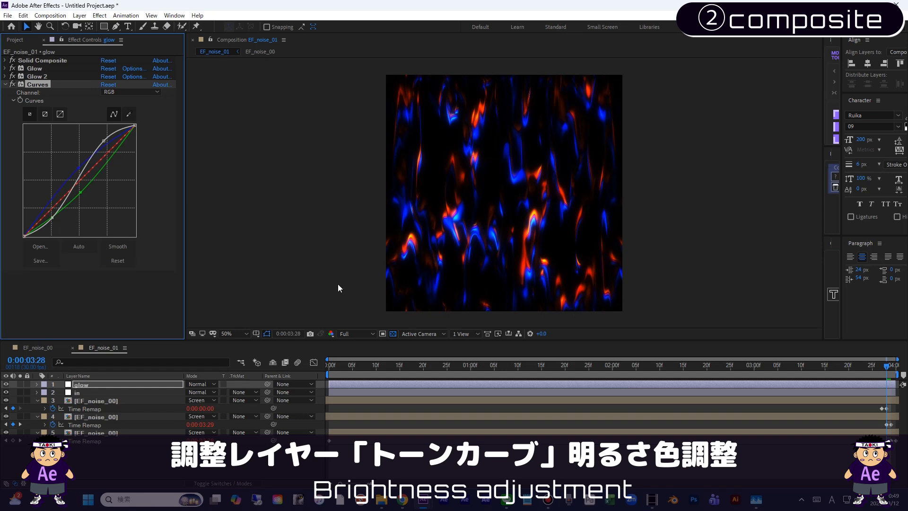
{"action": "key", "text": "space"}
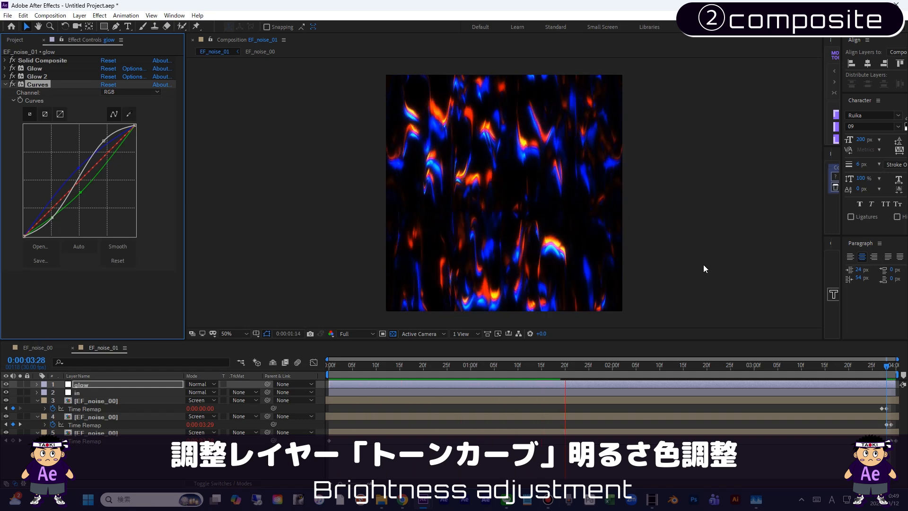
Step: Apply Sharpen to the glow layer below Curves with a Sharpen Amount of 60 and preview it
{"action": "left_click", "coordinate": [5, 84]}
{"action": "left_click", "coordinate": [99, 16]}
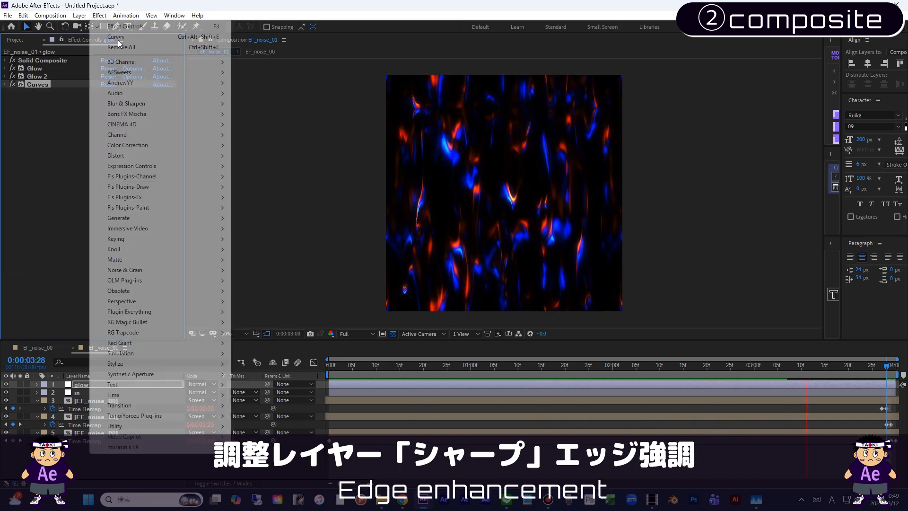
{"action": "mouse_move", "coordinate": [165, 103]}
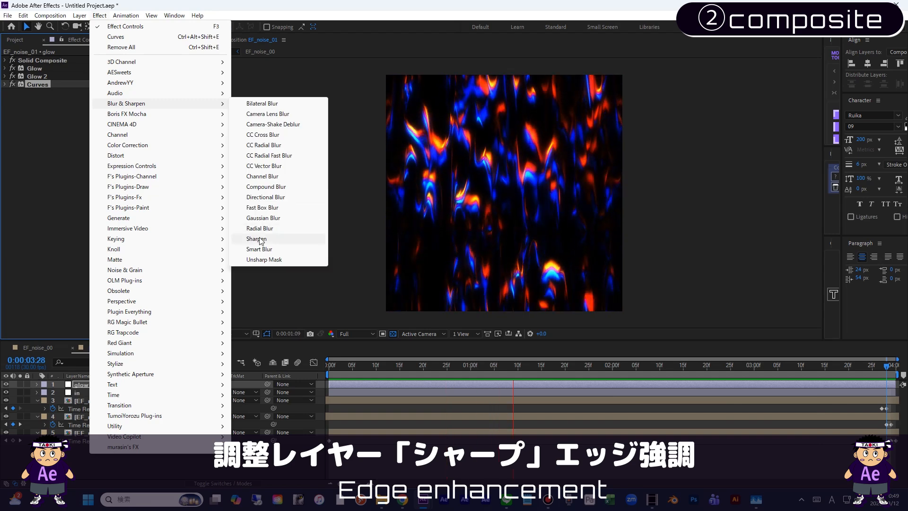
{"action": "left_click", "coordinate": [259, 239]}
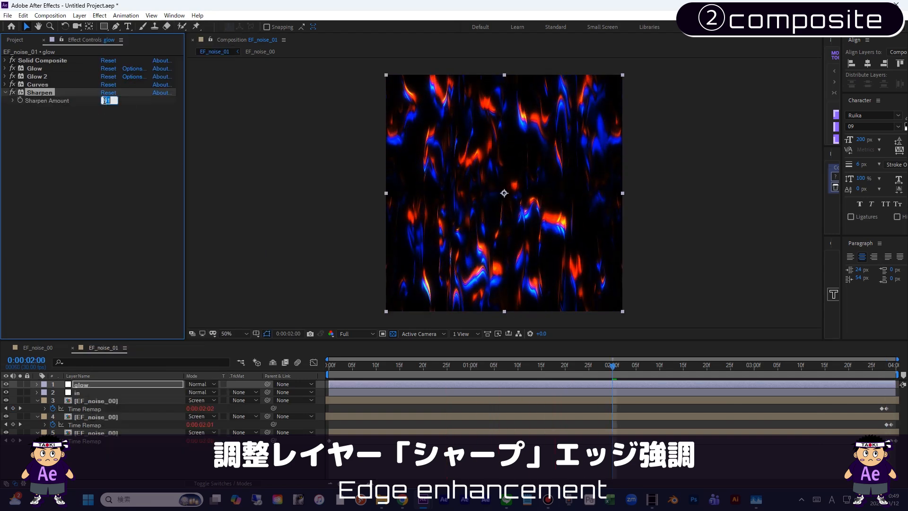
{"action": "key", "text": "space"}
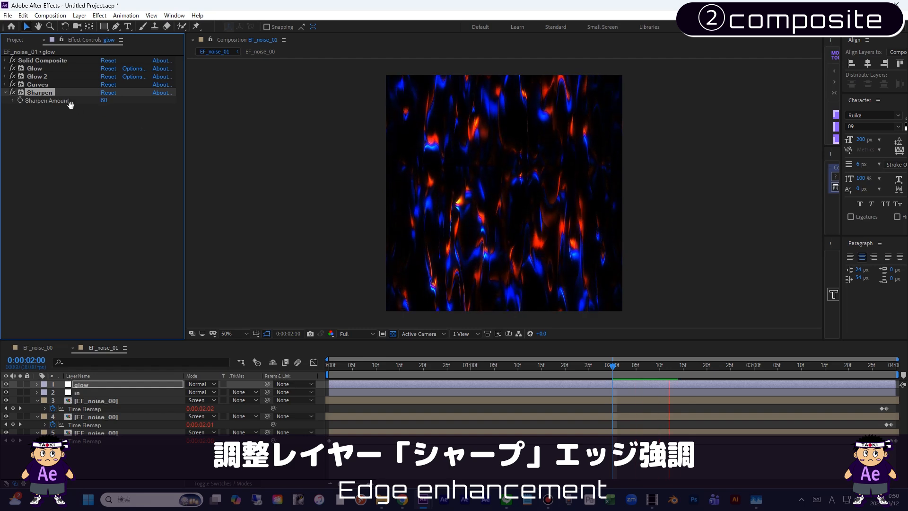
Step: Toggle the Sharpen effect off and on to compare the edges with and without it
{"action": "left_click", "coordinate": [11, 95]}
{"action": "left_click", "coordinate": [11, 94]}
{"action": "left_click", "coordinate": [11, 94]}
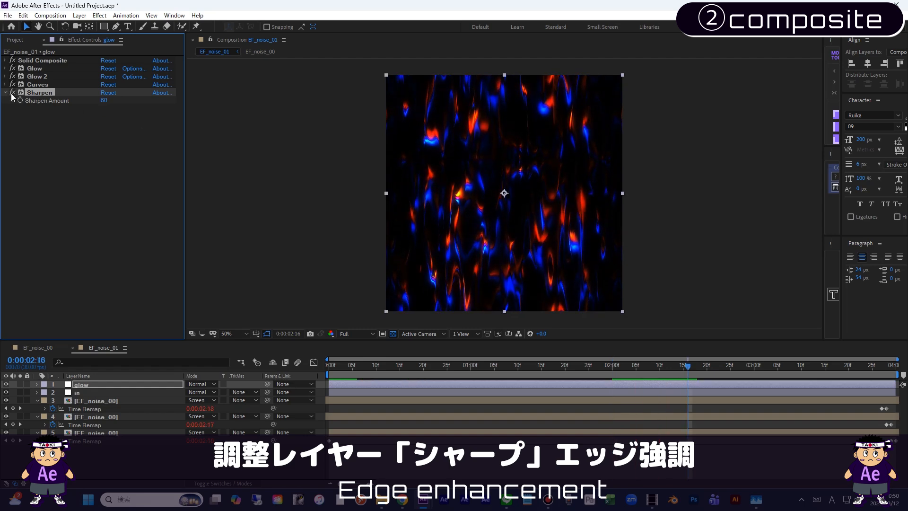
Step: Preview EF_noise_01 from its first frame and collapse the layers' Time Remap properties in the timeline
{"action": "key", "text": "Home"}
{"action": "key", "text": "space"}
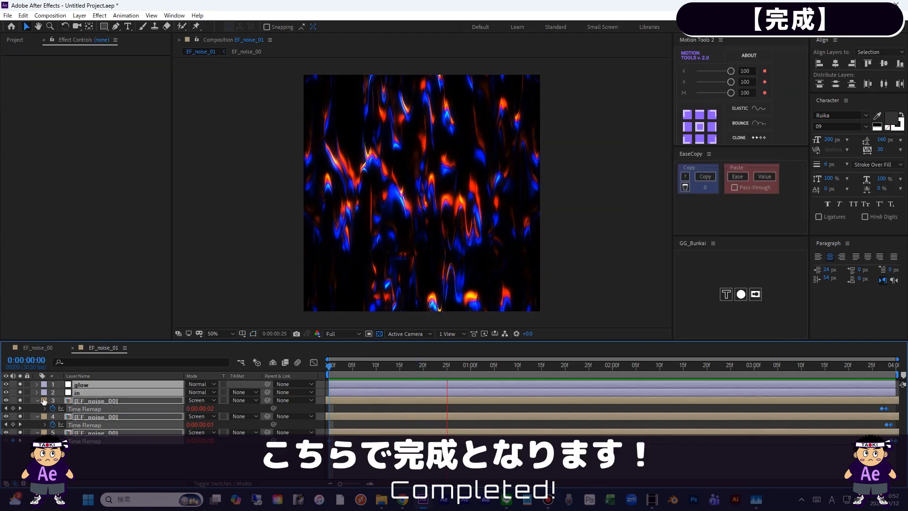
{"action": "left_click", "coordinate": [37, 399]}
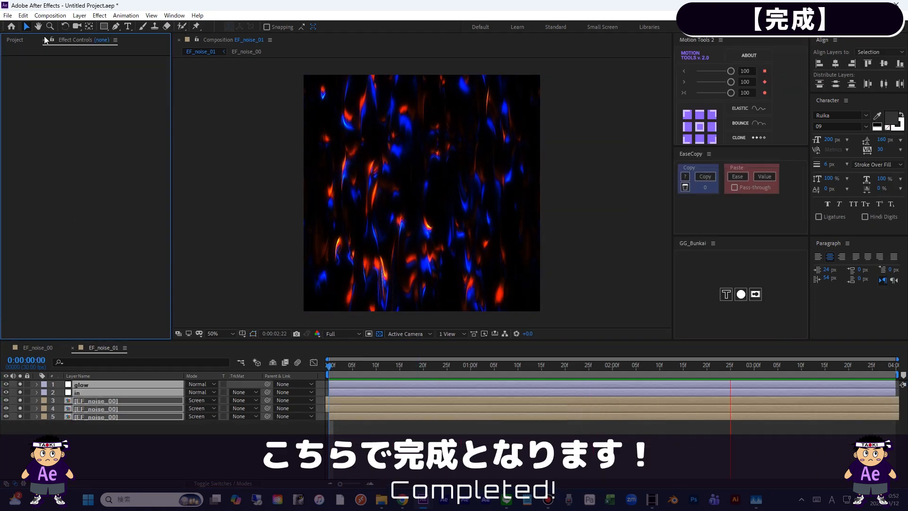